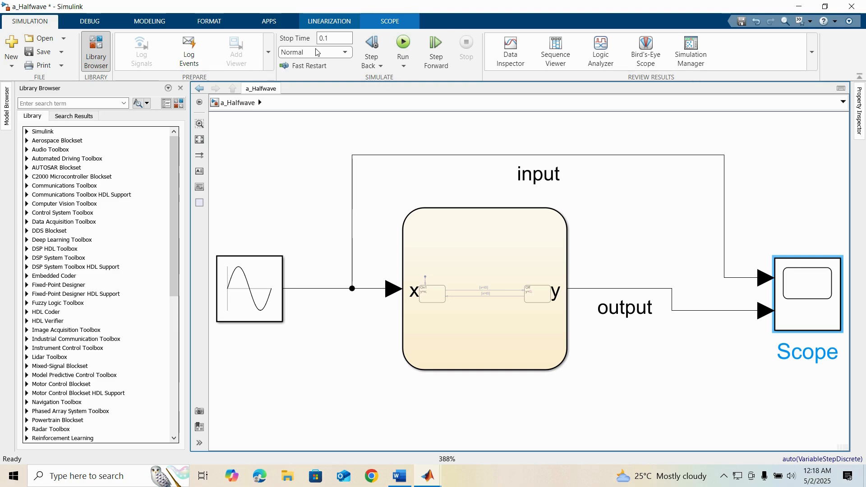
# Step: Run the a_Halfwave model and inspect the states and transitions inside its Stateflow chart
pyautogui.click(403, 45)
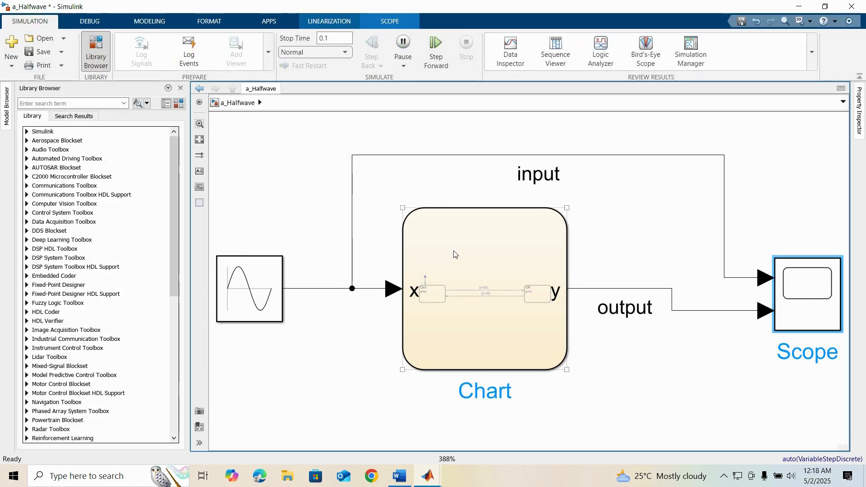
pyautogui.doubleClick(496, 267)
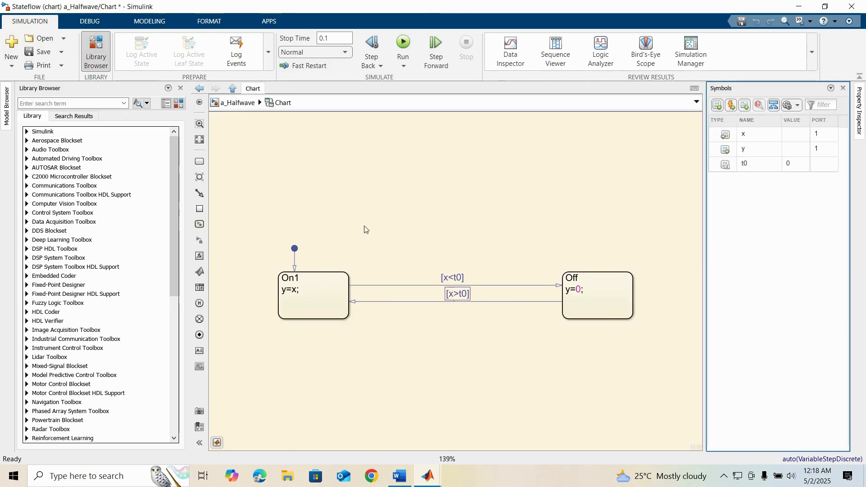
pyautogui.click(232, 104)
pyautogui.click(233, 105)
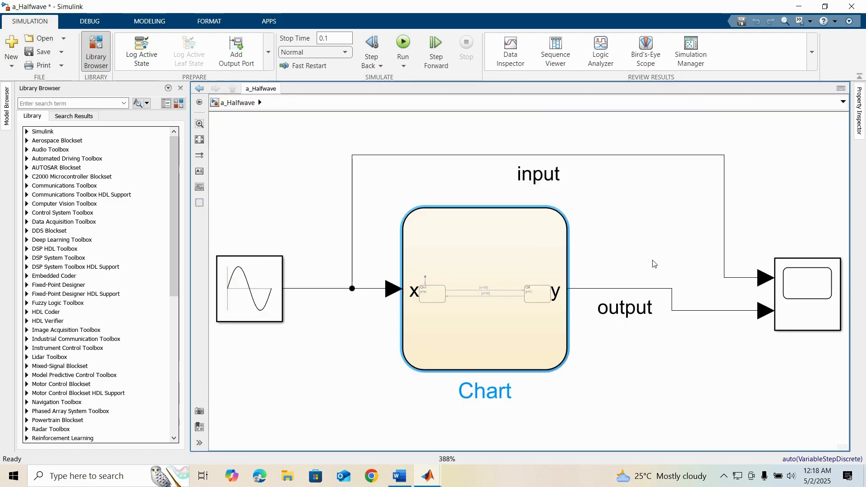
# Step: View the input and output waveforms in the Scope of the a_Halfwave model, and close it
pyautogui.click(801, 289)
pyautogui.doubleClick(801, 289)
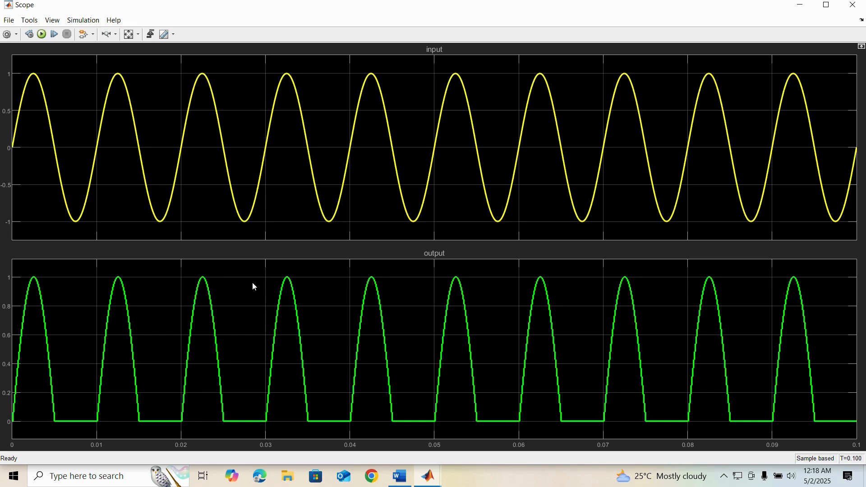
pyautogui.click(852, 5)
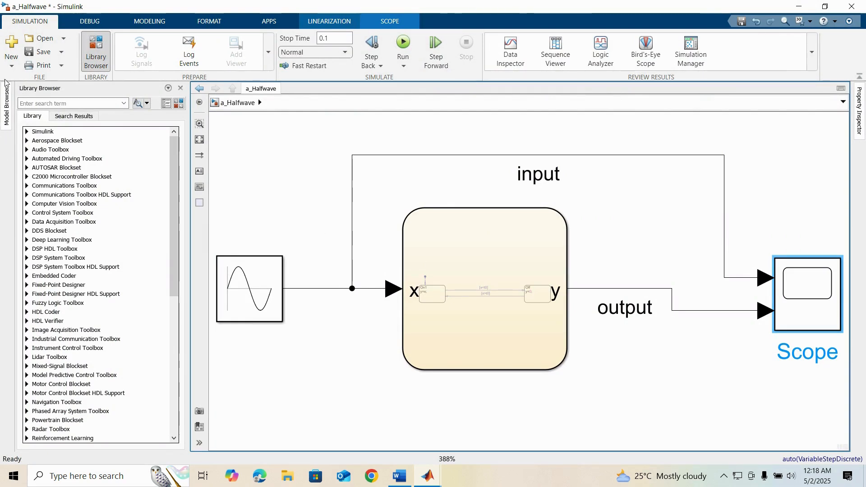
# Step: Create a new blank model in a maximized window and add a Stateflow Chart block to it
pyautogui.click(11, 42)
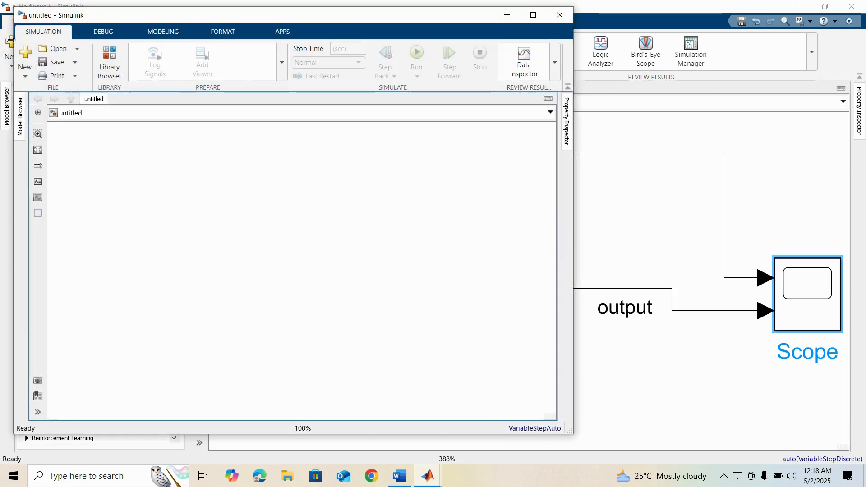
pyautogui.click(533, 14)
pyautogui.click(95, 50)
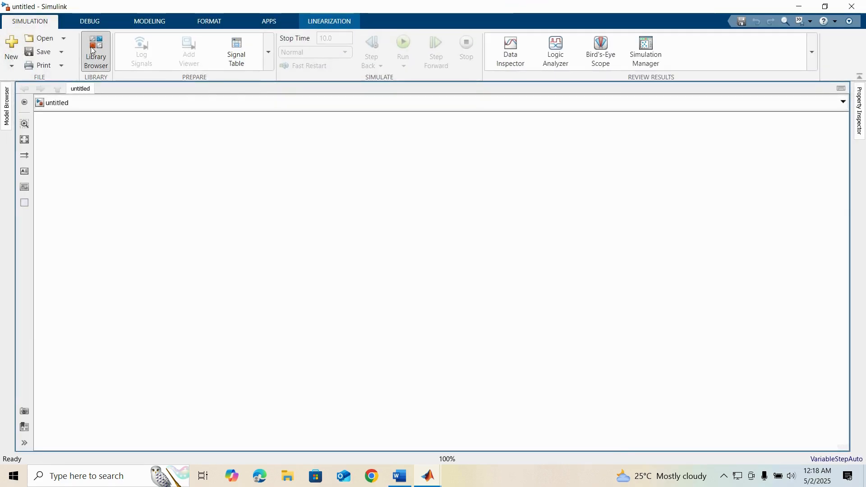
pyautogui.click(178, 104)
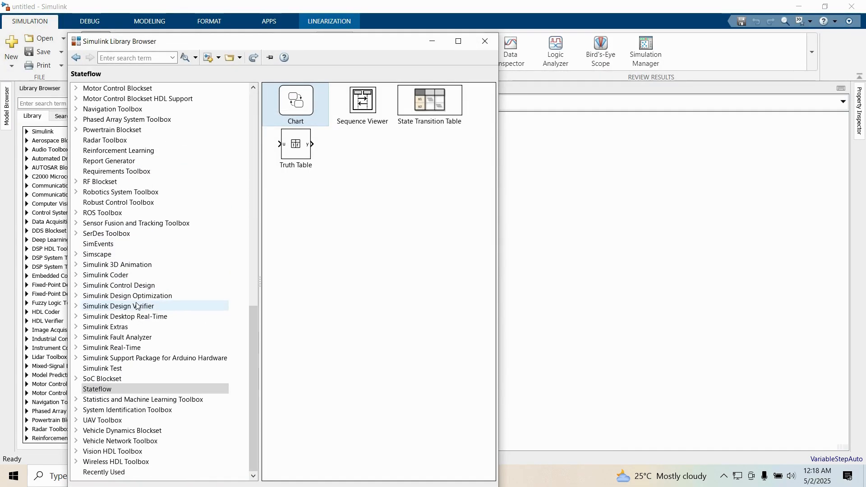
pyautogui.click(89, 388)
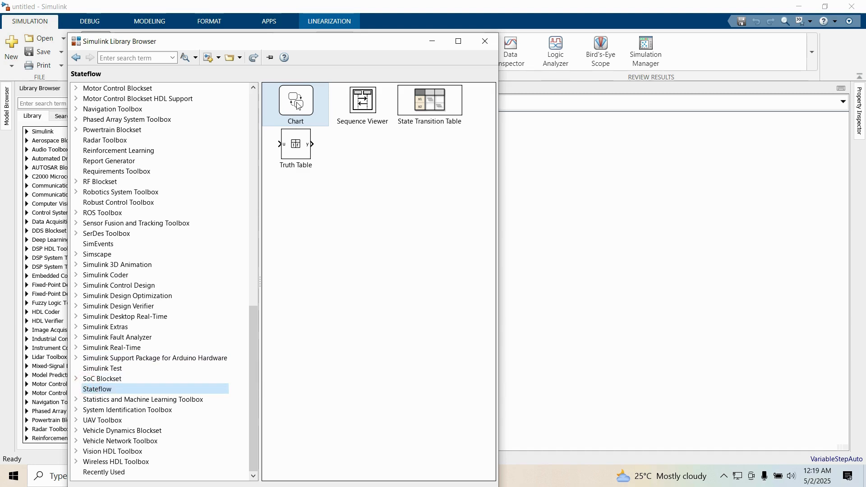
pyautogui.moveTo(297, 101); pyautogui.dragTo(507, 207)
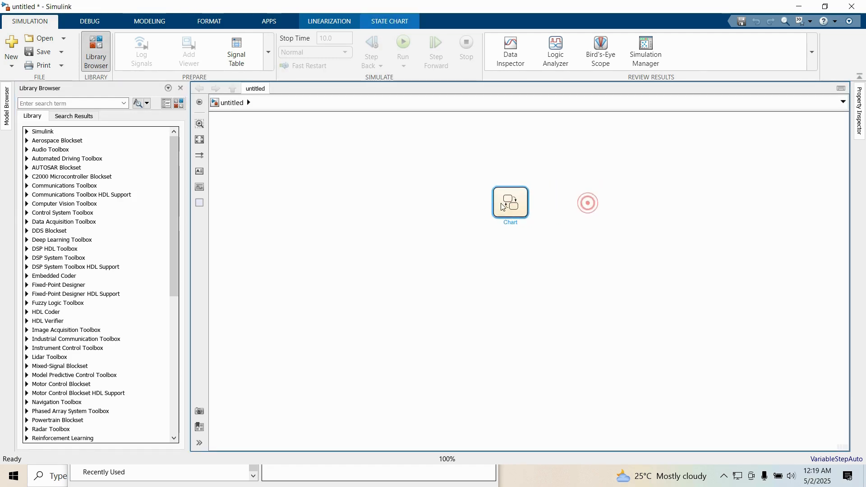
# Step: Inside the new chart, add a default state named On with the action y=x
pyautogui.doubleClick(506, 205)
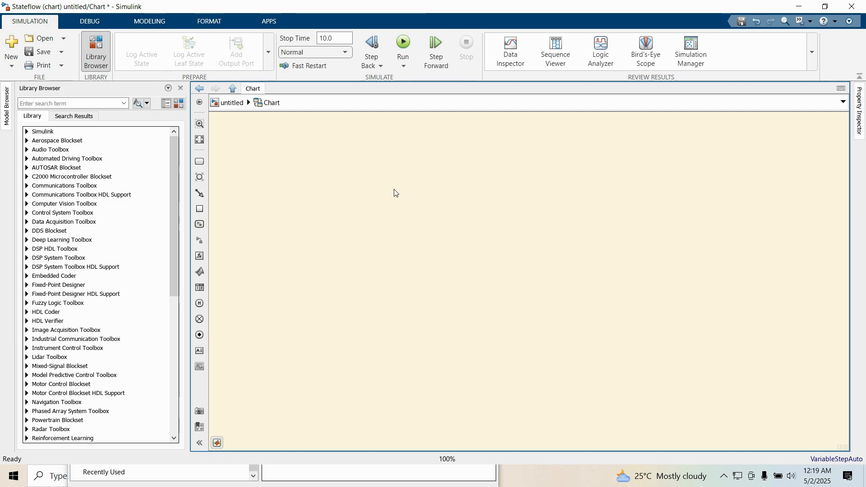
pyautogui.click(200, 166)
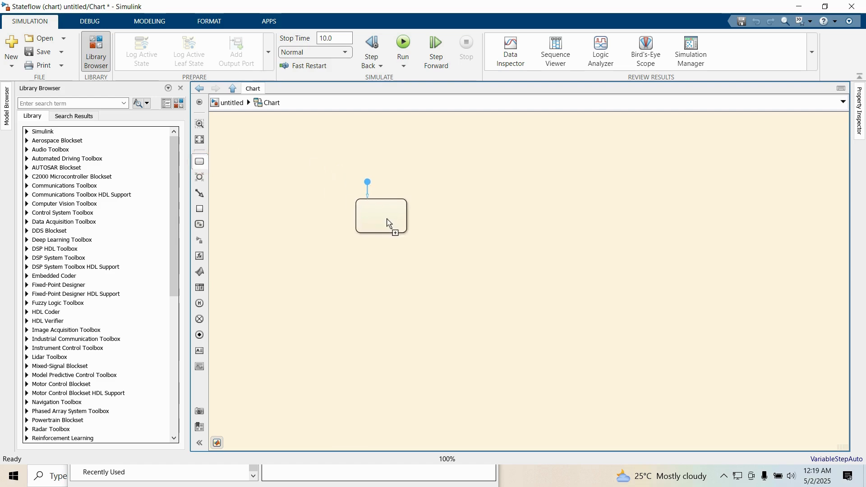
pyautogui.click(392, 226)
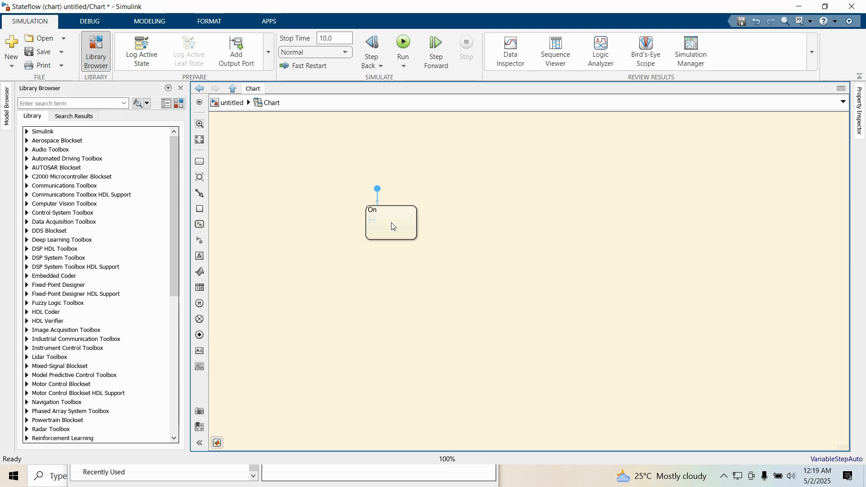
pyautogui.click(374, 218)
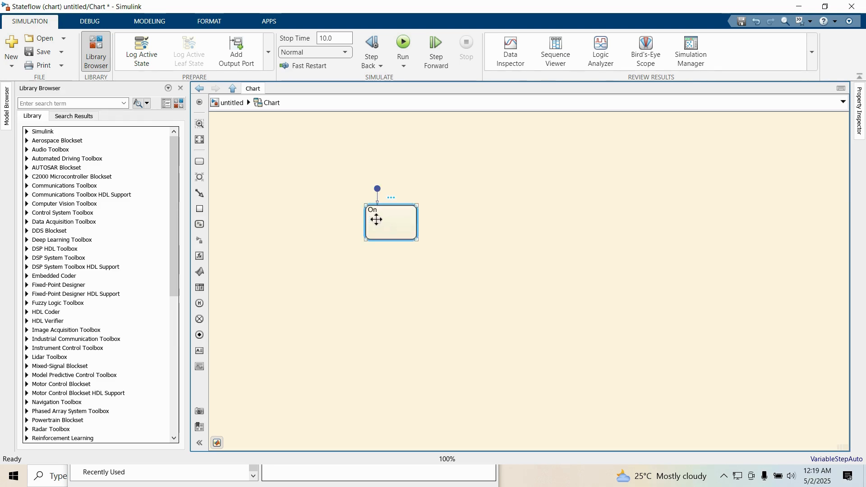
pyautogui.click(377, 212)
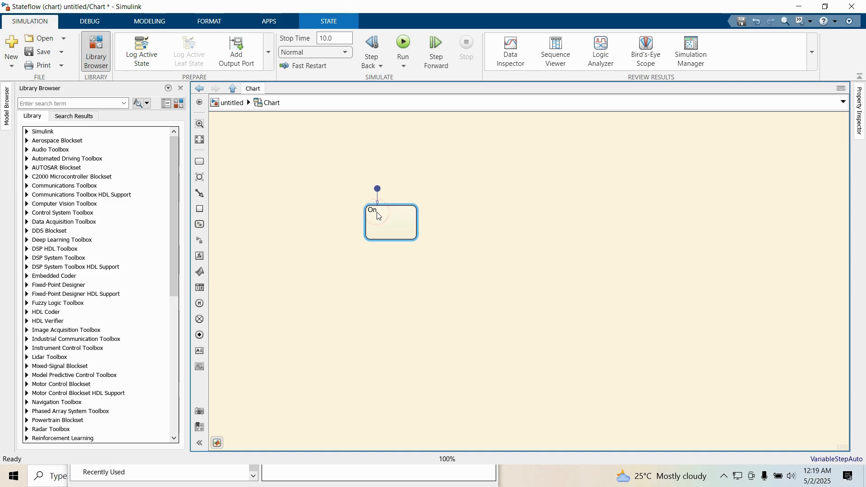
pyautogui.press('Return')
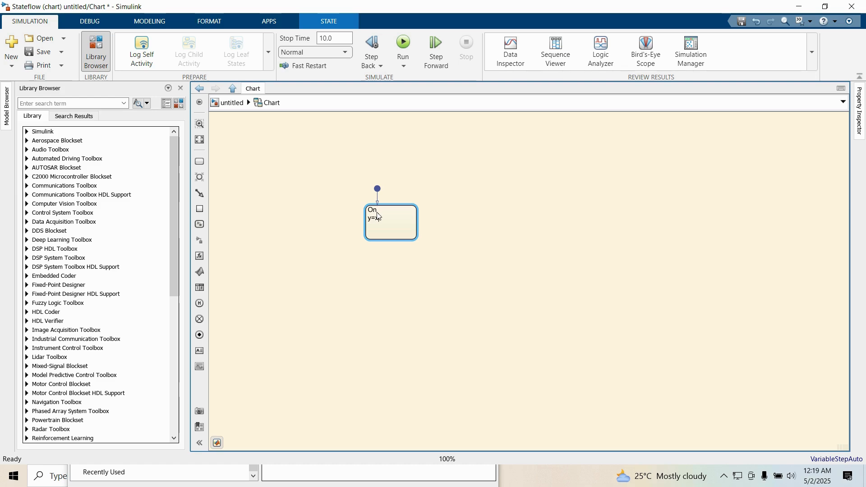
pyautogui.click(387, 285)
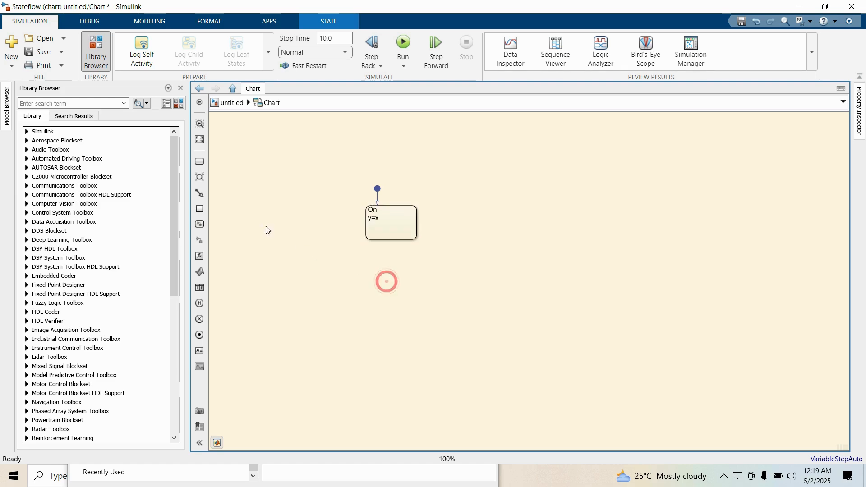
# Step: Add a second state to the right of the On state with the action y=0
pyautogui.click(199, 161)
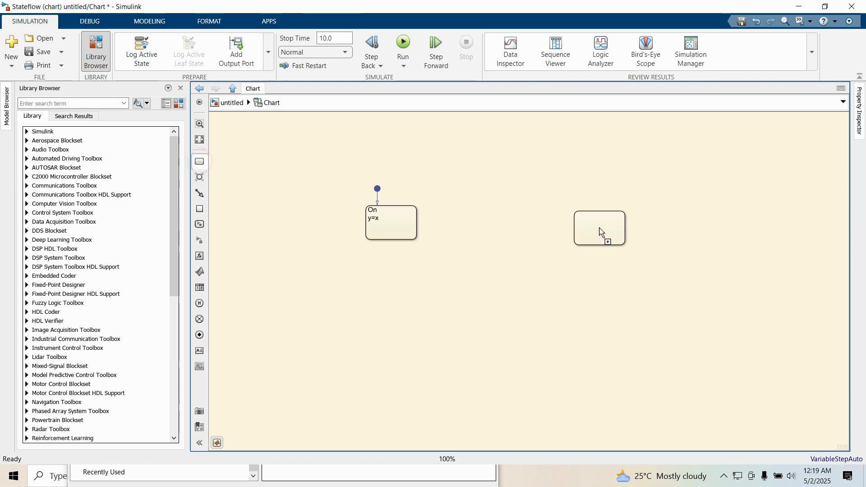
pyautogui.click(582, 216)
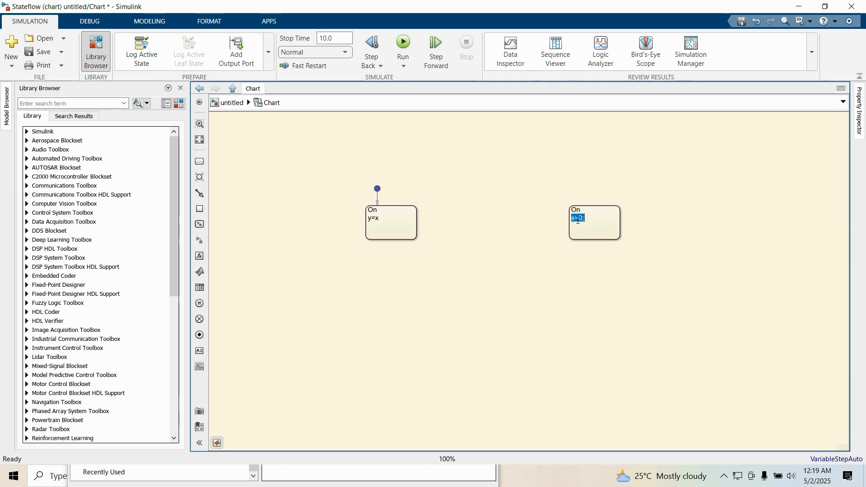
pyautogui.press('BackSpace')
pyautogui.write('y=0')
pyautogui.click(512, 276)
# Step: Rename the state containing y=0 to Off
pyautogui.press('space')
pyautogui.scroll(-2, 443, 294)
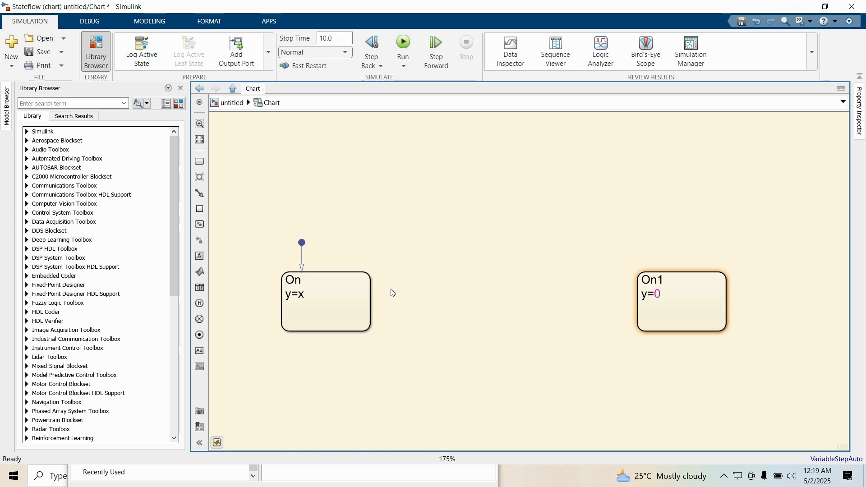
pyautogui.click(663, 280)
pyautogui.press('BackSpace')
pyautogui.press('BackSpace')
pyautogui.press('BackSpace')
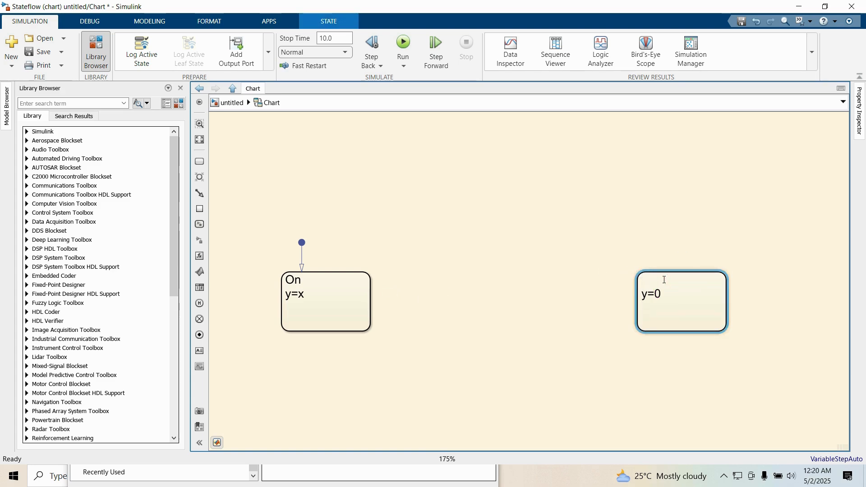
pyautogui.write('o')
pyautogui.write('Off')
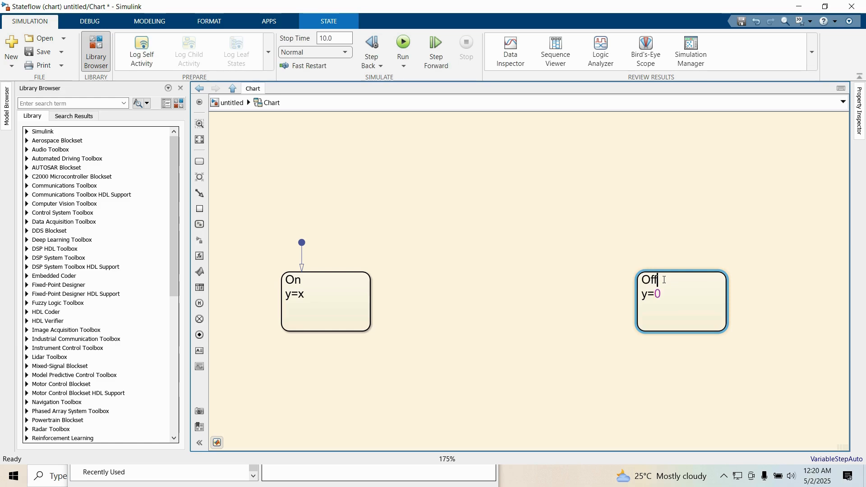
pyautogui.click(506, 330)
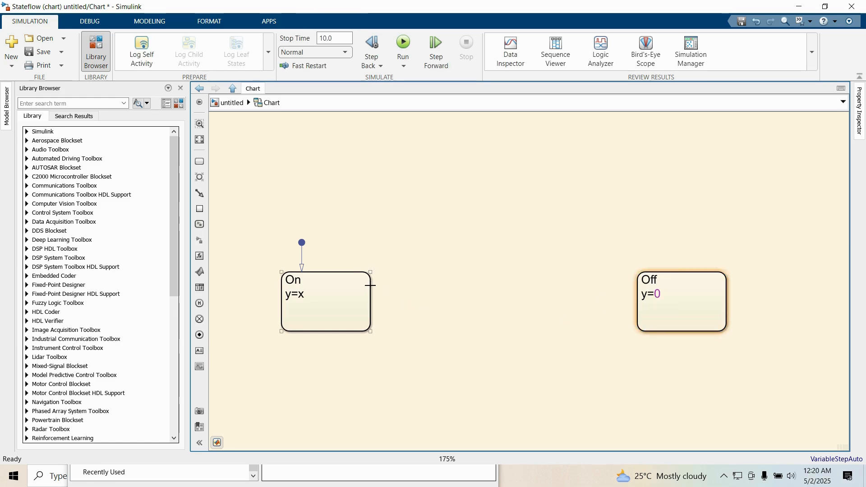
# Step: Draw a transition from the On state to the Off state with the condition [x<t0]
pyautogui.moveTo(369, 285); pyautogui.dragTo(643, 283)
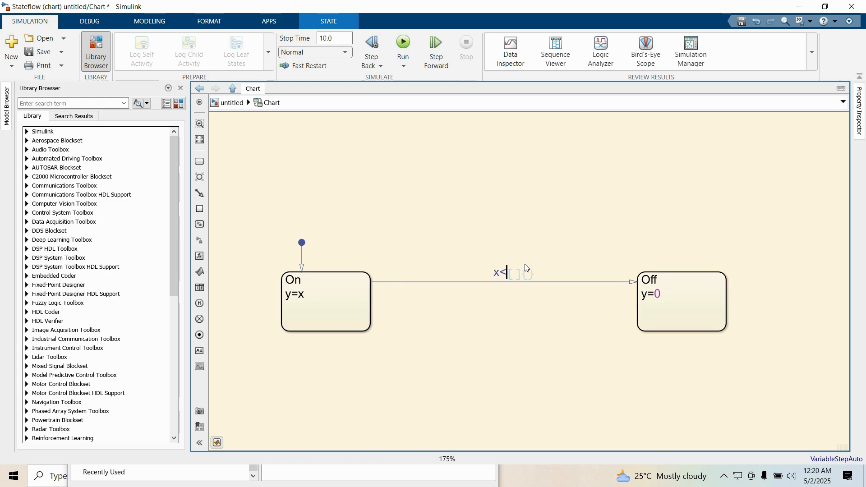
pyautogui.write('t0')
pyautogui.click(534, 343)
# Step: Draw a return transition from the Off state to the On state with the condition [x>t0]
pyautogui.moveTo(635, 305); pyautogui.dragTo(368, 312)
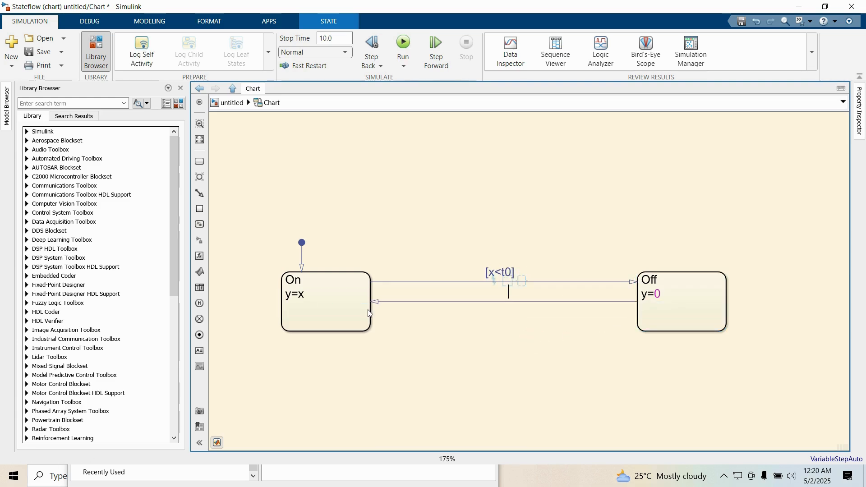
pyautogui.write('x')
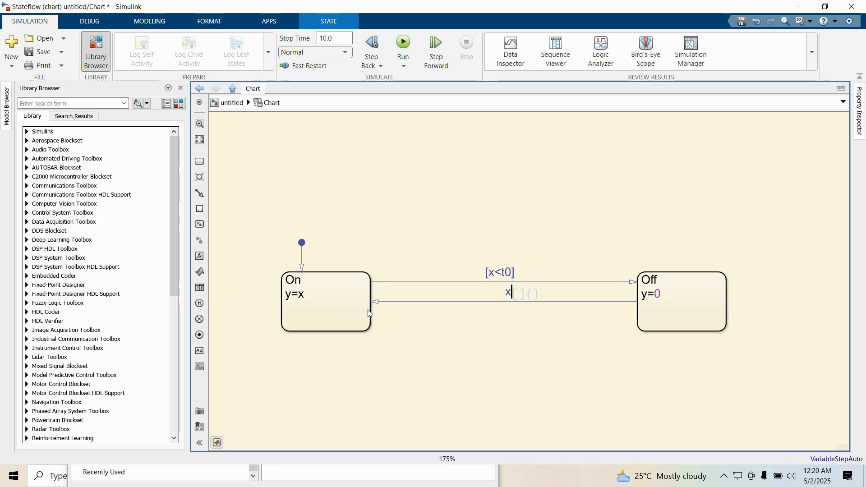
pyautogui.write('>t0')
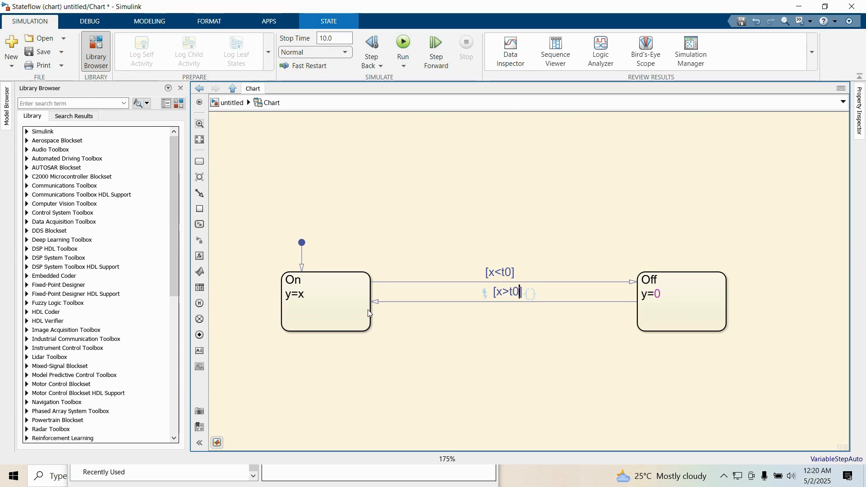
pyautogui.click(315, 162)
# Step: Define the chart symbol t0 as Constant Data and resolve the undefined symbols x and y as input and output data
pyautogui.click(150, 23)
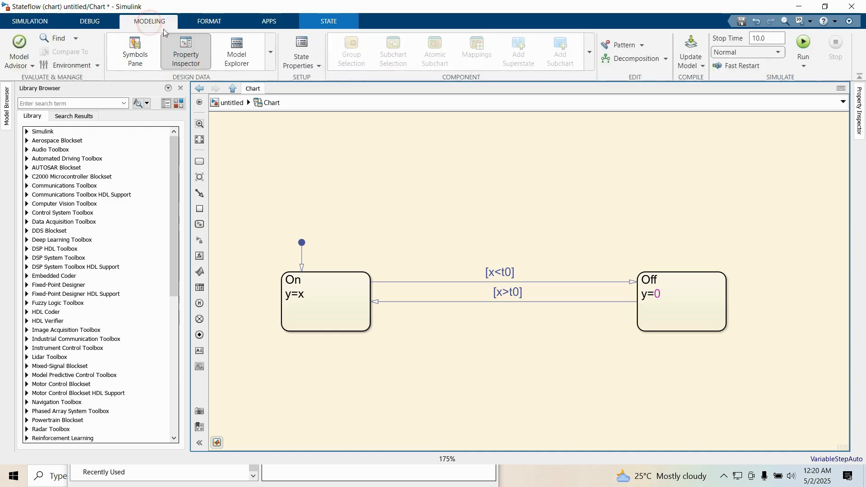
pyautogui.click(135, 47)
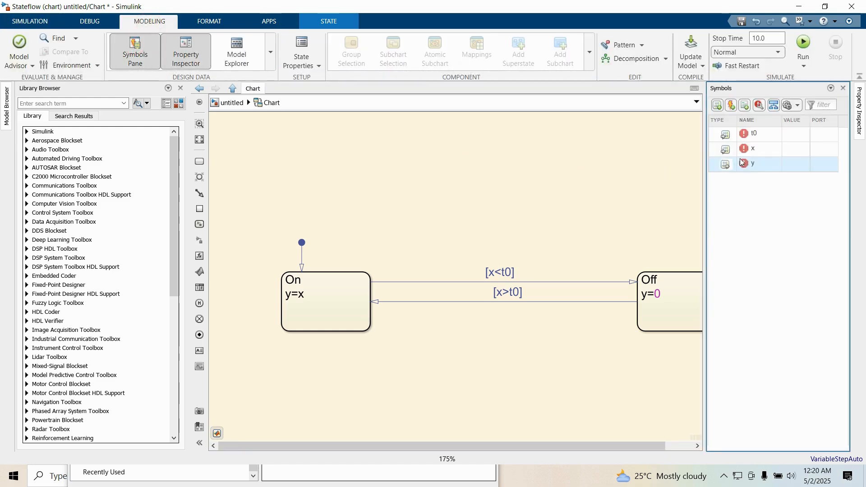
pyautogui.click(725, 135)
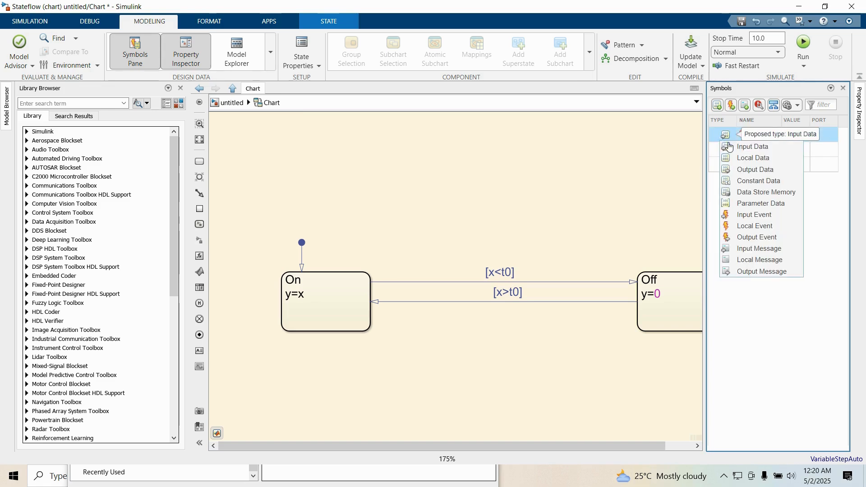
pyautogui.click(741, 181)
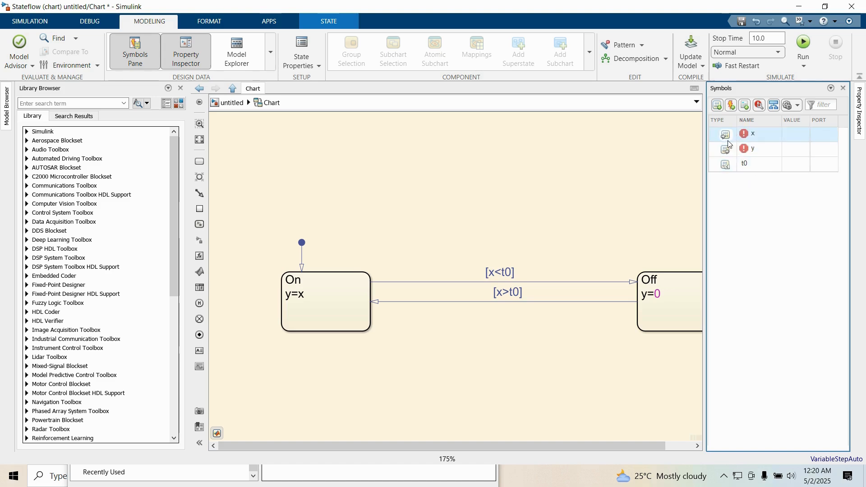
pyautogui.click(759, 106)
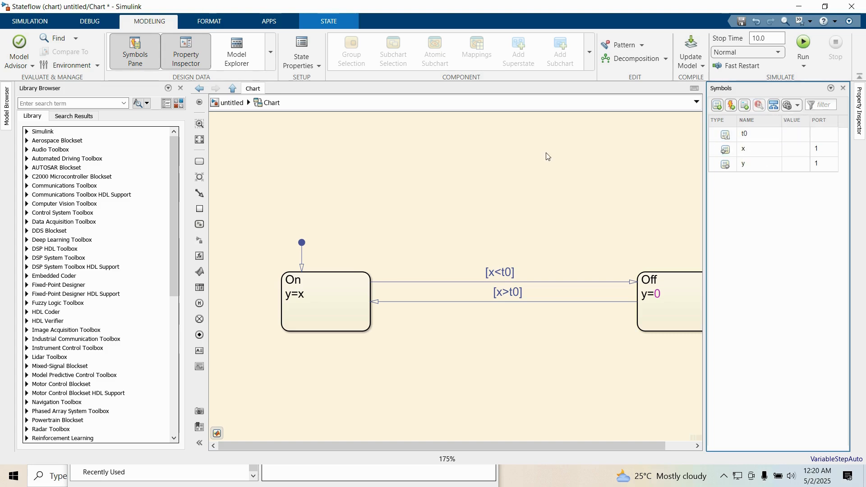
# Step: Set the value of the constant t0 to 0 and return to the top level of the model
pyautogui.doubleClick(795, 134)
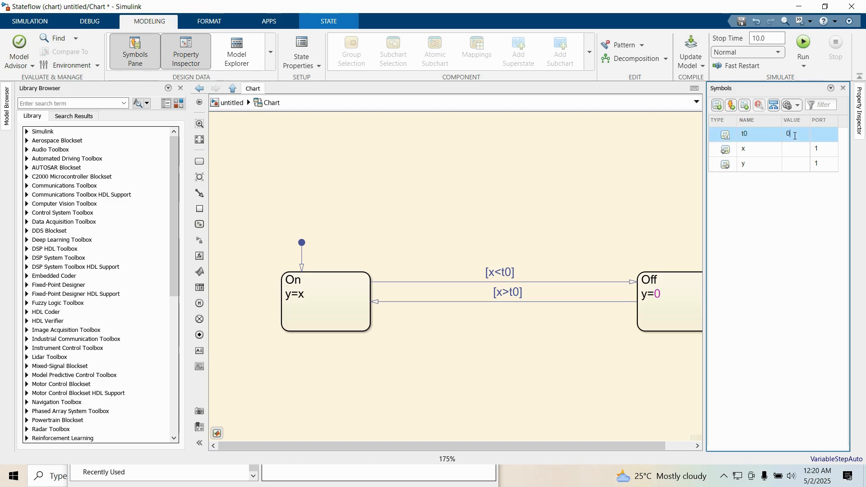
pyautogui.click(601, 180)
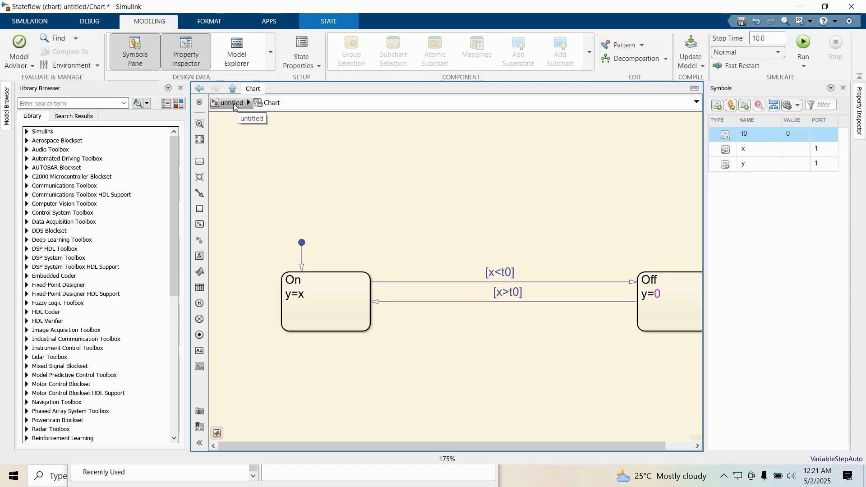
pyautogui.click(233, 104)
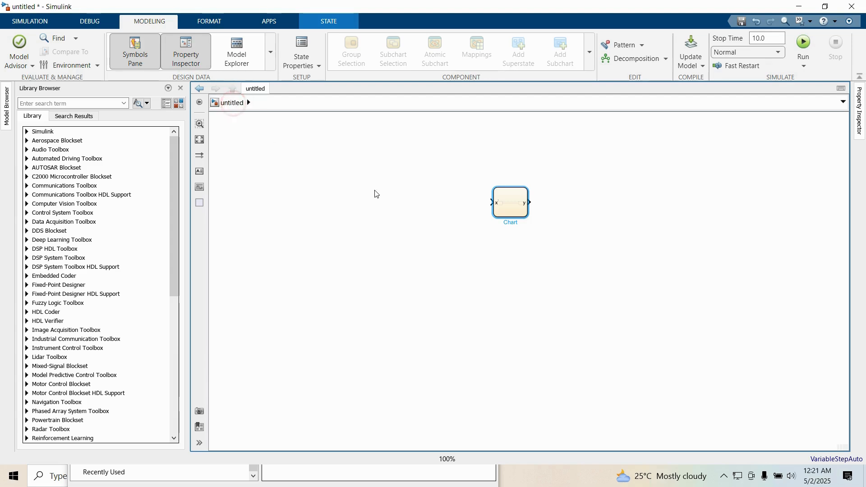
# Step: Enlarge the Chart block and add a Sine Wave block from the Simulink Sources library to the model
pyautogui.moveTo(529, 218); pyautogui.dragTo(559, 247)
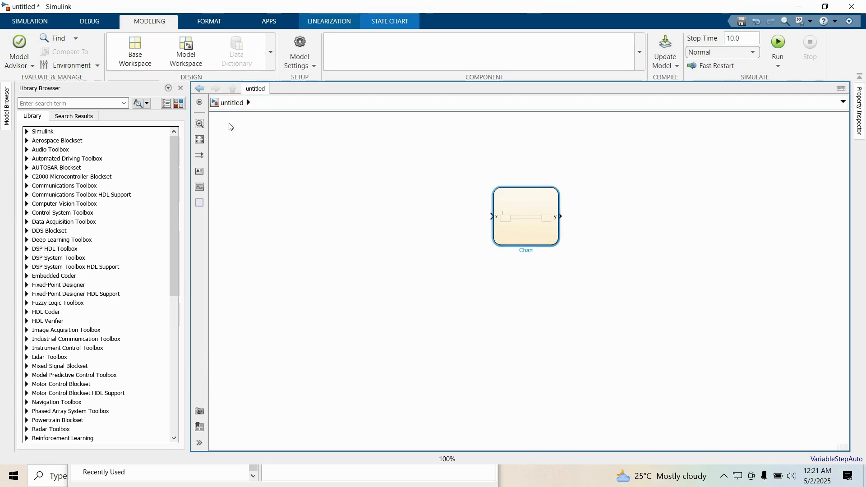
pyautogui.click(174, 104)
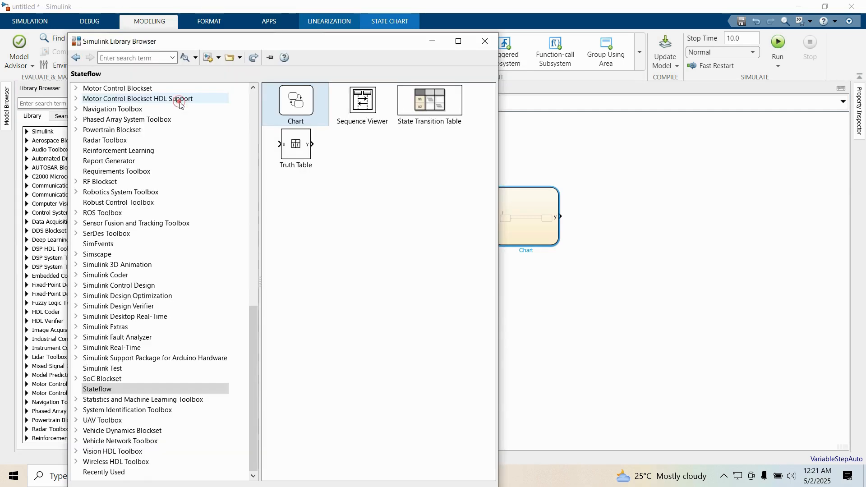
pyautogui.scroll(7, 225, 282)
pyautogui.scroll(10, 224, 282)
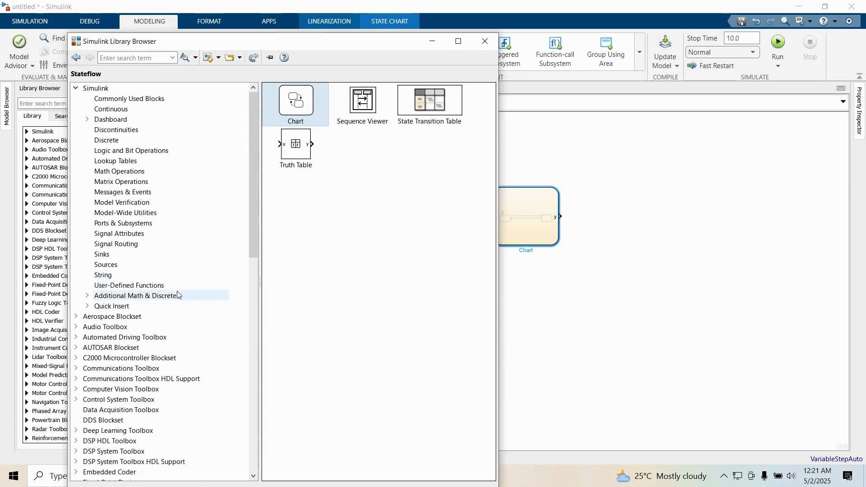
pyautogui.click(128, 255)
pyautogui.click(122, 264)
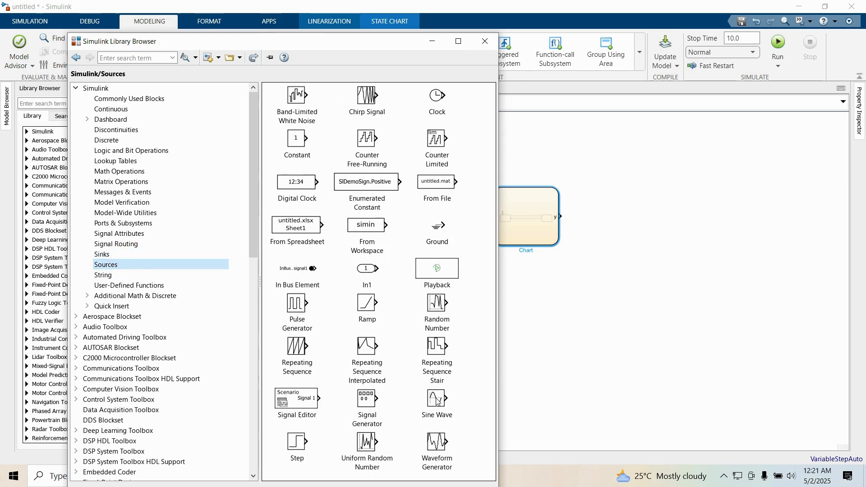
pyautogui.moveTo(436, 400); pyautogui.dragTo(627, 269)
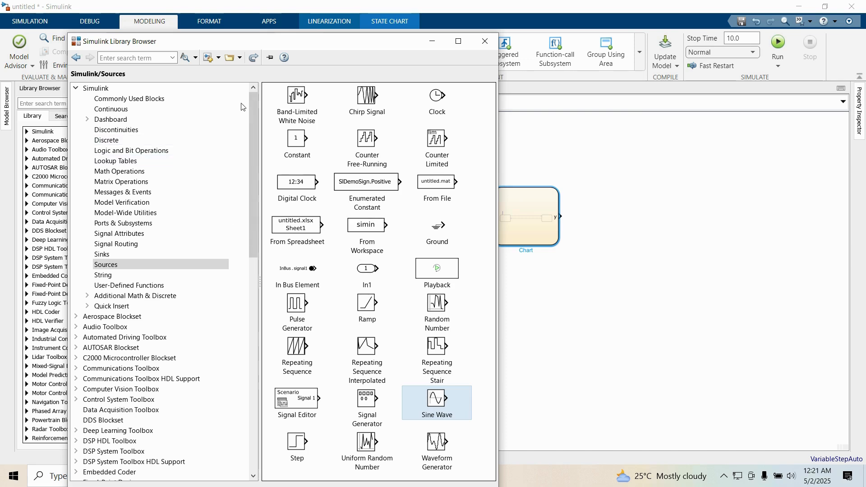
# Step: Add a Scope block from the Simulink Sinks library to the model, beside the Chart's output
pyautogui.click(110, 255)
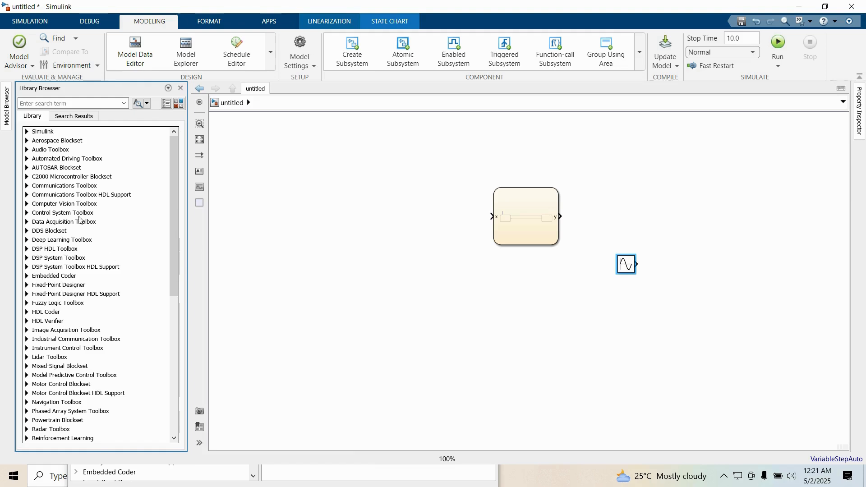
pyautogui.click(178, 103)
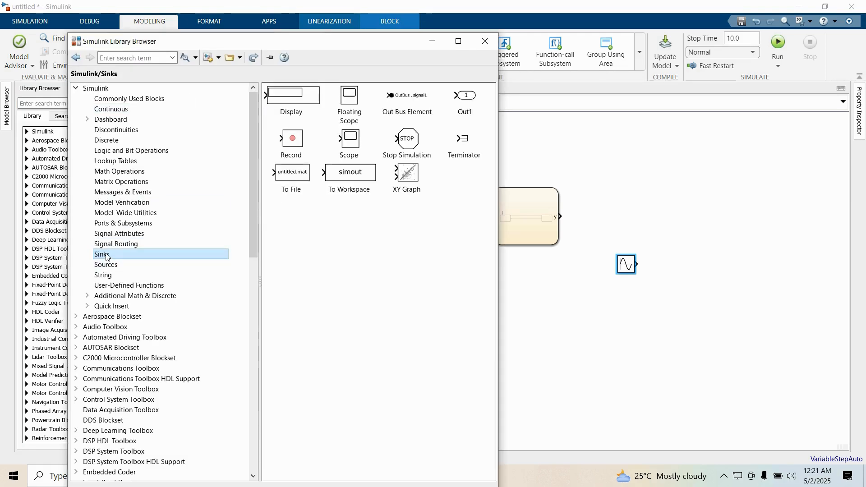
pyautogui.moveTo(349, 138); pyautogui.dragTo(629, 208)
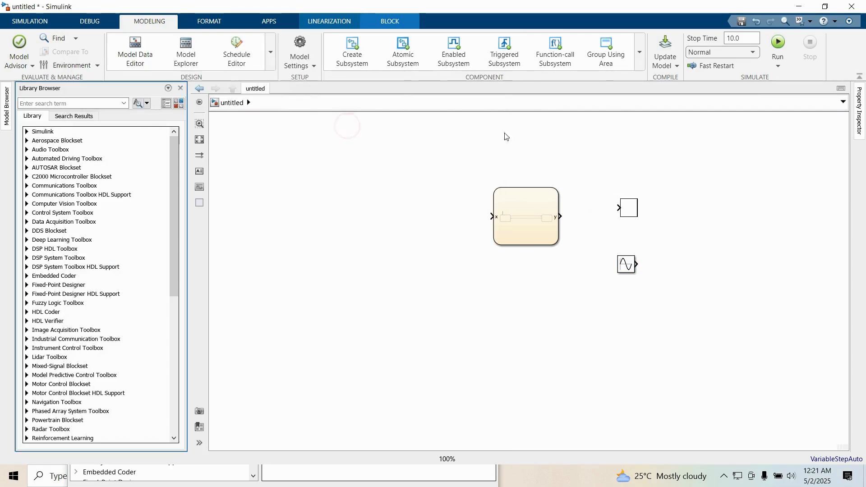
# Step: Align the Sine Wave and Scope blocks with the Chart's ports and connect them to its input x and output y
pyautogui.moveTo(625, 263); pyautogui.dragTo(432, 215)
pyautogui.click(469, 216)
pyautogui.moveTo(629, 208); pyautogui.dragTo(629, 216)
pyautogui.click(591, 217)
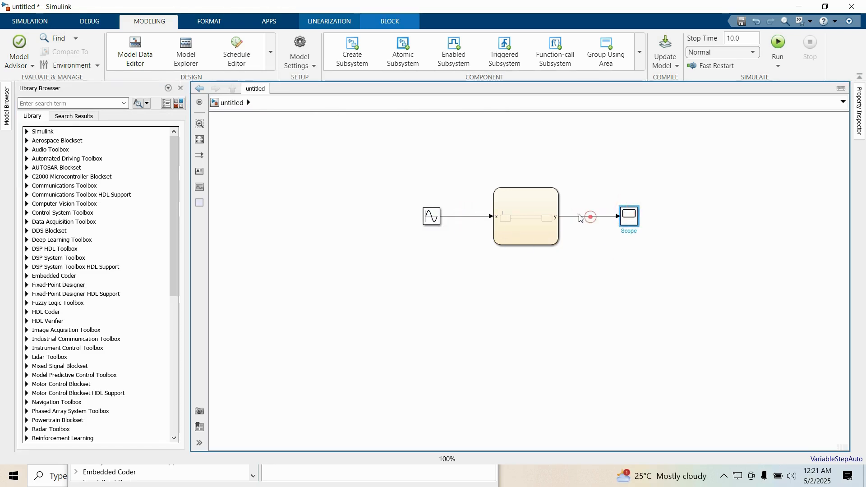
# Step: Set the Sine Wave frequency to 2*pi*100 rad/sec and the simulation stop time to 0.1
pyautogui.click(200, 139)
pyautogui.doubleClick(248, 272)
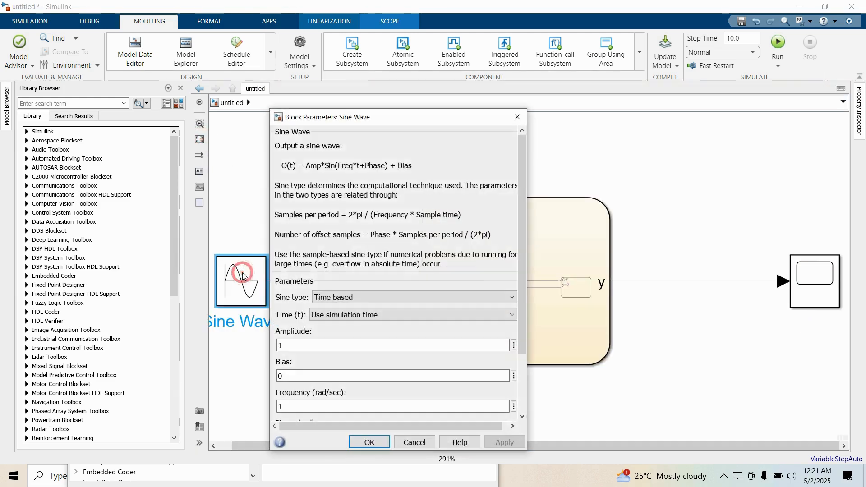
pyautogui.doubleClick(310, 380)
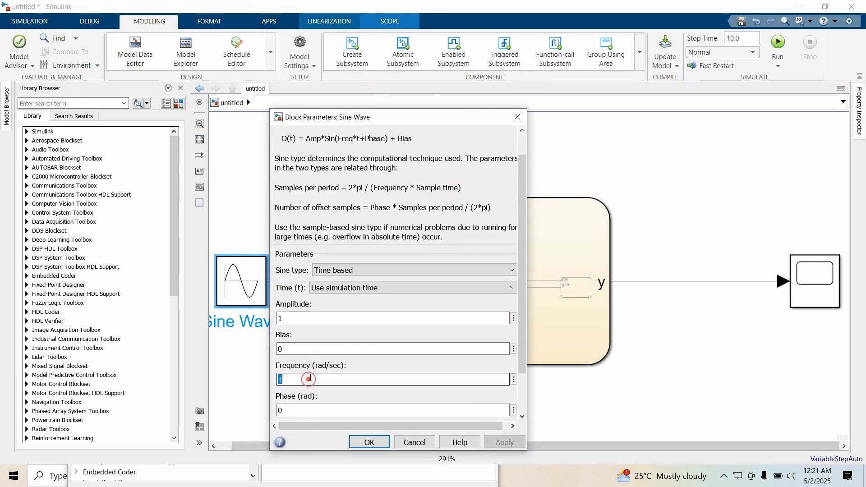
pyautogui.write('2*pi*100')
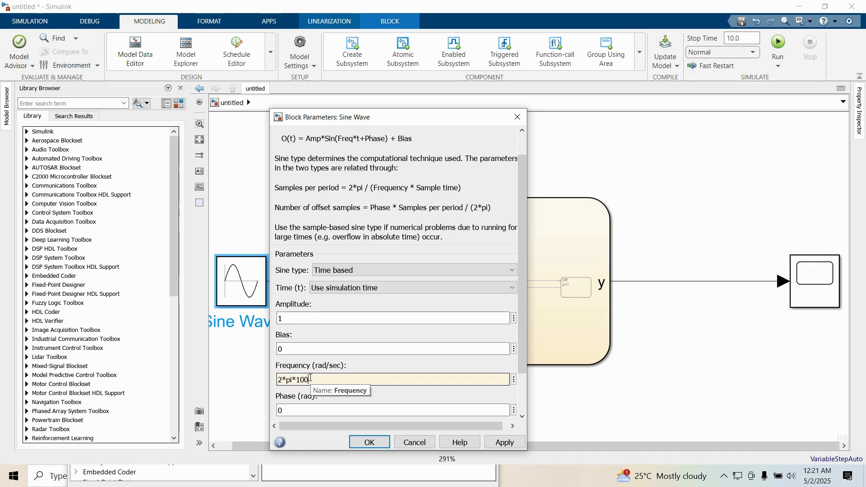
pyautogui.click(365, 443)
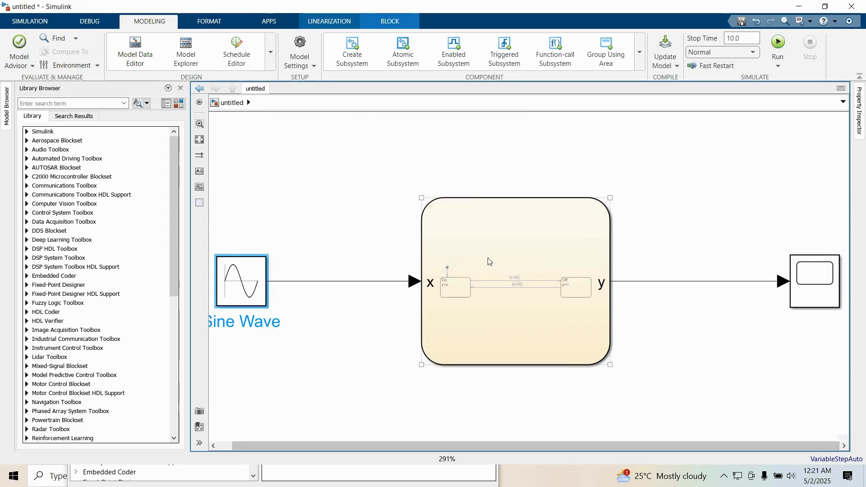
pyautogui.click(41, 21)
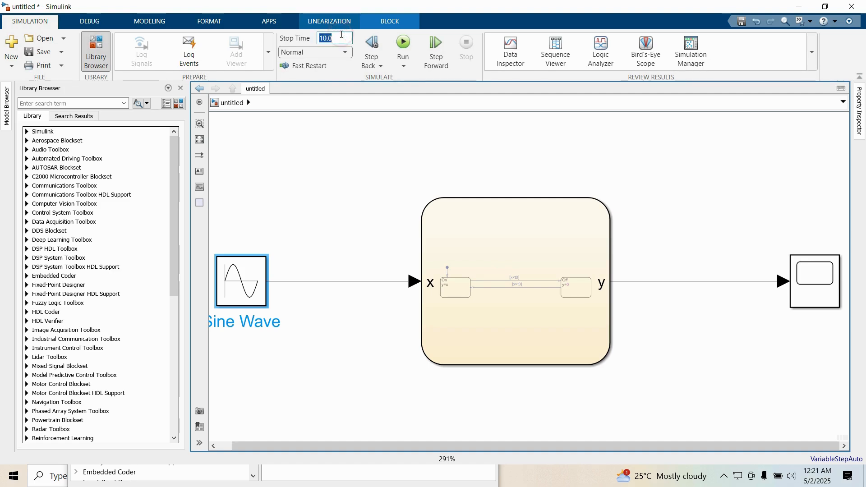
pyautogui.click(368, 134)
# Step: Set the Scope's number of input ports to 2 and choose a display layout for the two signals
pyautogui.click(806, 274)
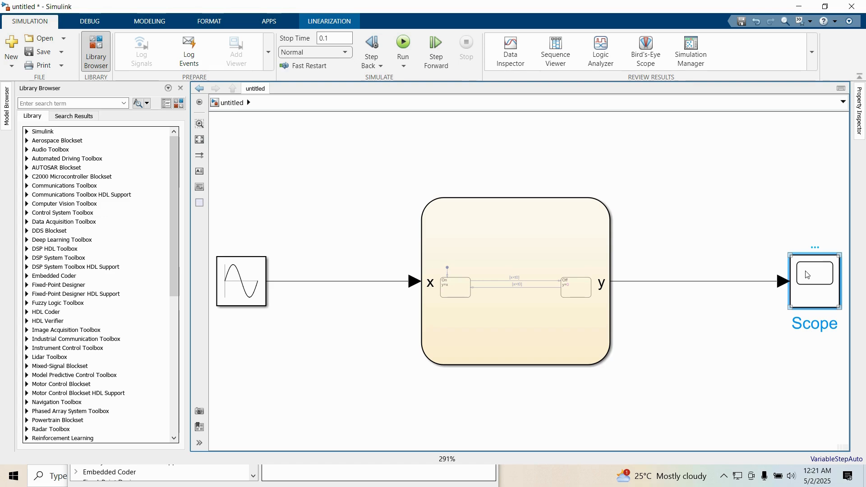
pyautogui.doubleClick(806, 274)
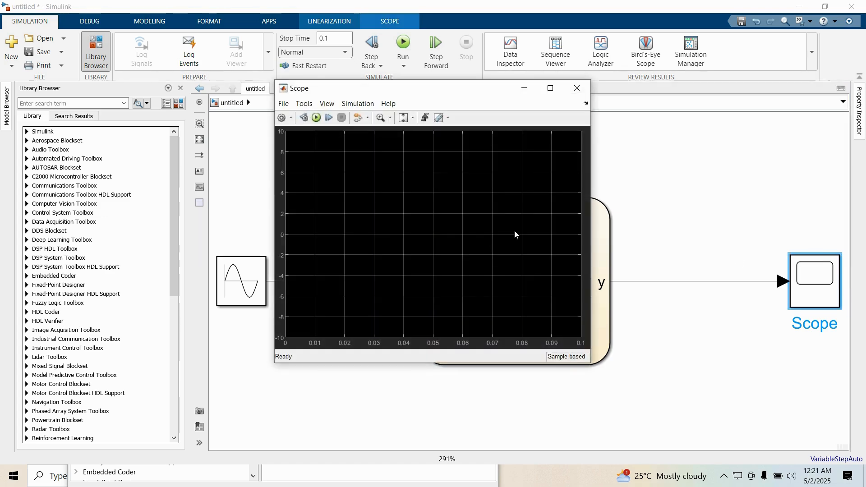
pyautogui.click(284, 116)
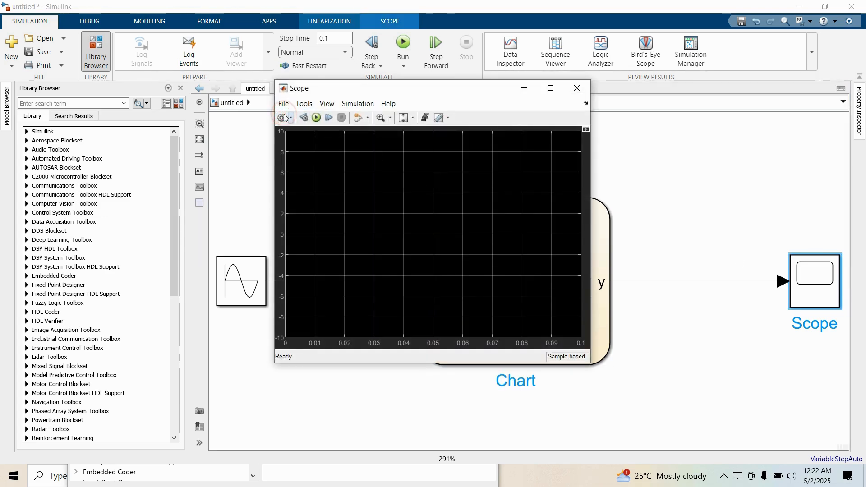
pyautogui.doubleClick(422, 211)
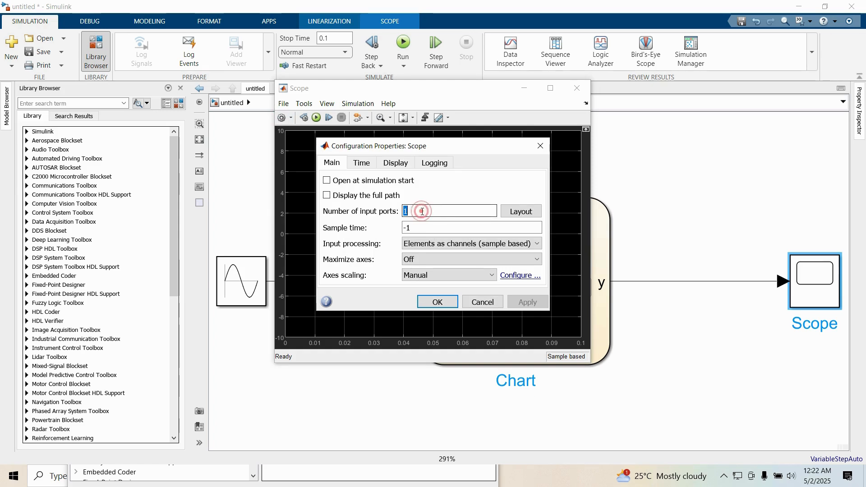
pyautogui.write('2')
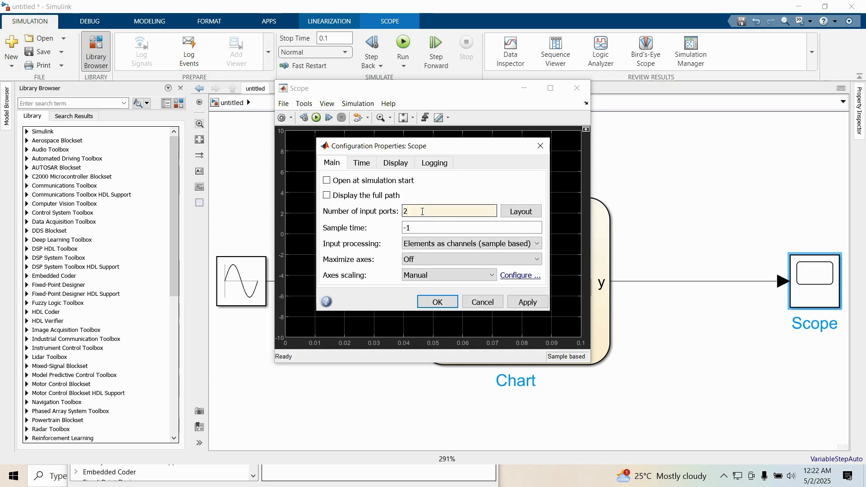
pyautogui.click(521, 212)
pyautogui.click(559, 240)
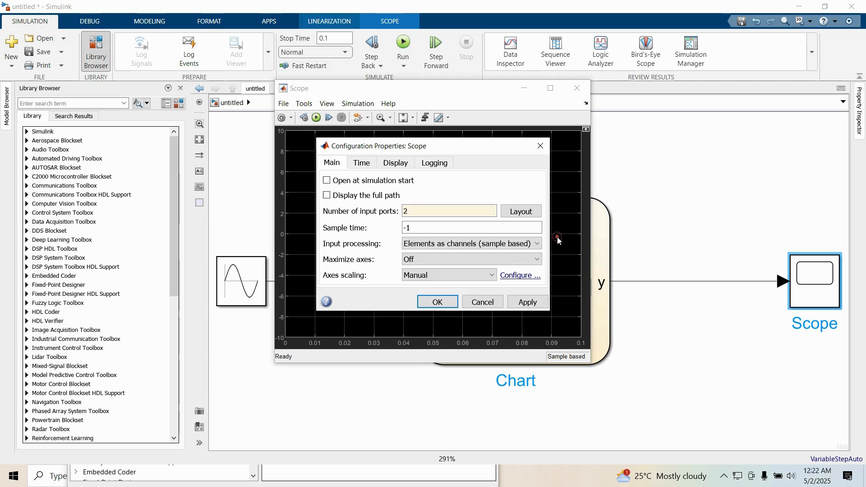
pyautogui.click(444, 302)
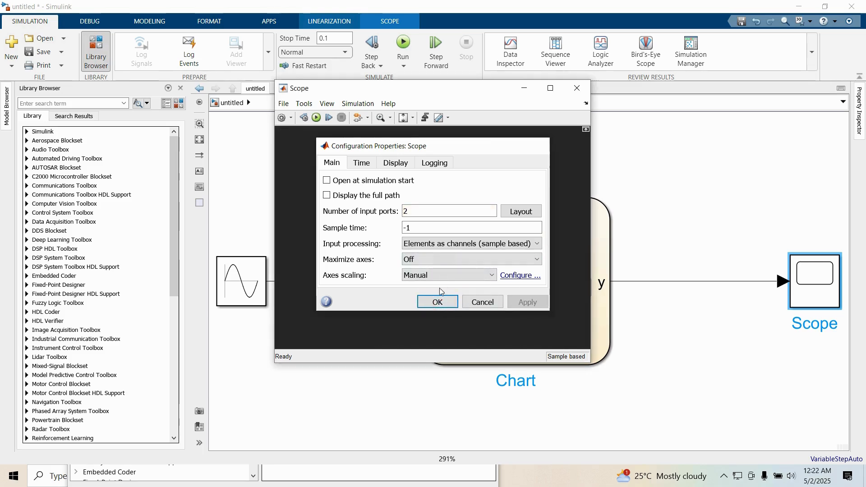
pyautogui.click(578, 89)
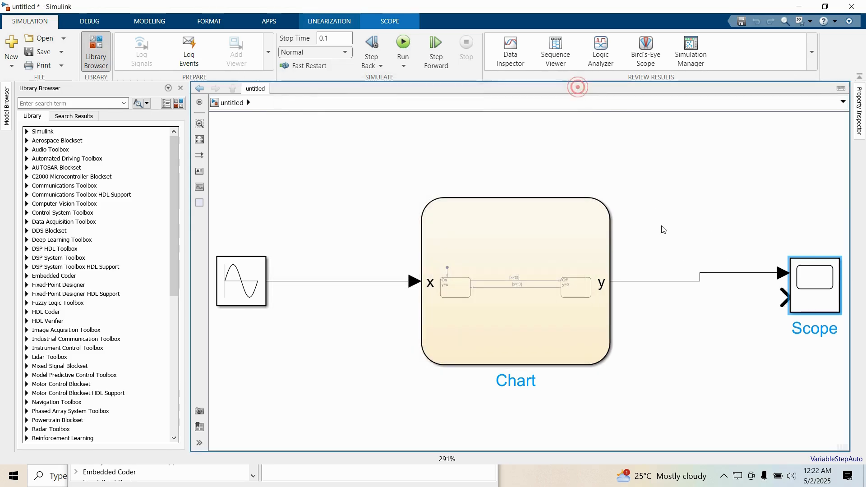
# Step: Delete the line between the Chart and the Scope and branch the Sine Wave signal to the Scope's first input
pyautogui.moveTo(670, 241); pyautogui.dragTo(695, 300)
pyautogui.press('Delete')
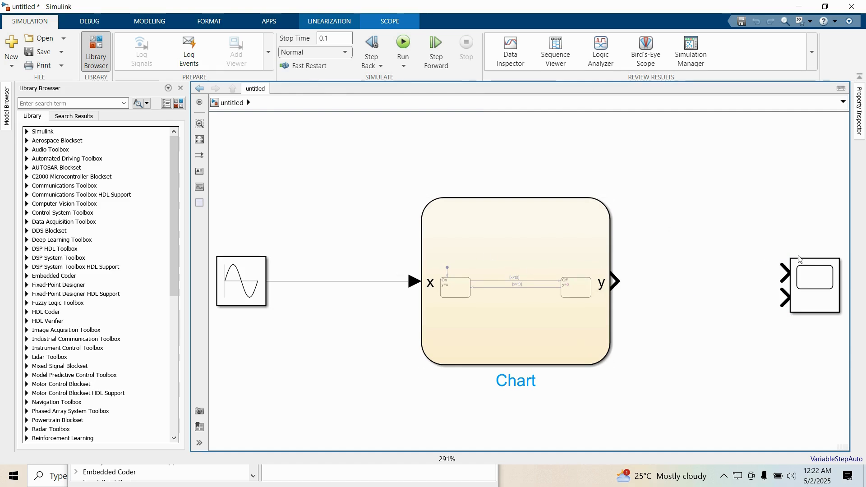
pyautogui.click(785, 272)
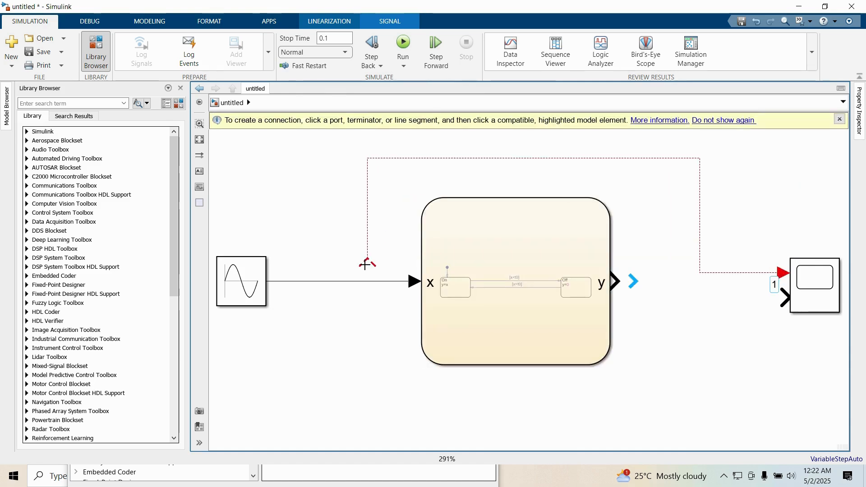
pyautogui.click(364, 281)
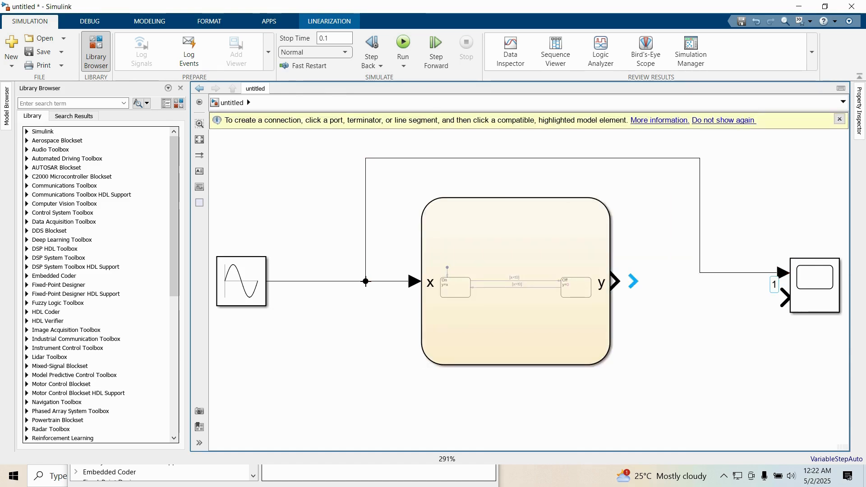
# Step: Label the signal line from the Sine Wave to the Scope "Input"
pyautogui.click(567, 159)
pyautogui.doubleClick(568, 159)
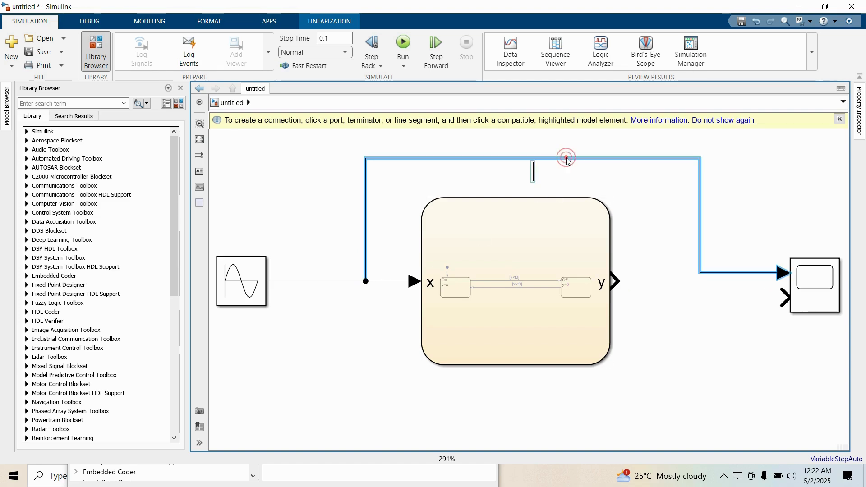
pyautogui.write('Input')
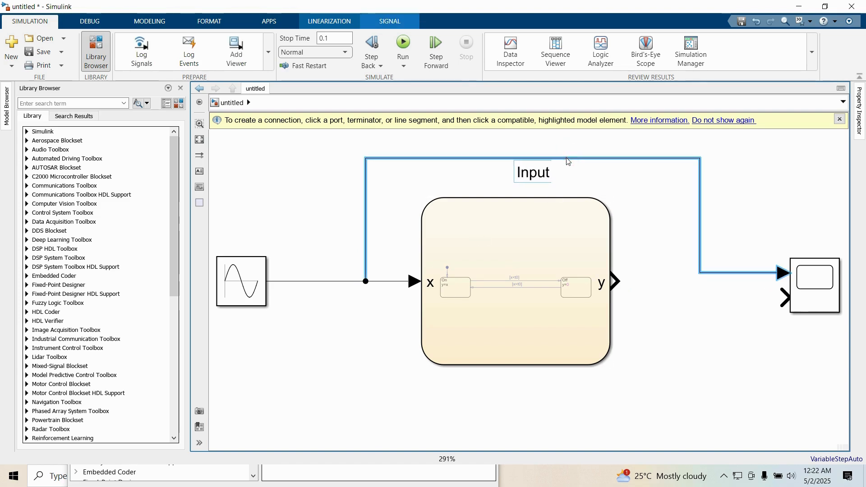
pyautogui.click(626, 308)
# Step: Connect the Chart's output y to the Scope's second input and label that signal line "Output"
pyautogui.click(615, 282)
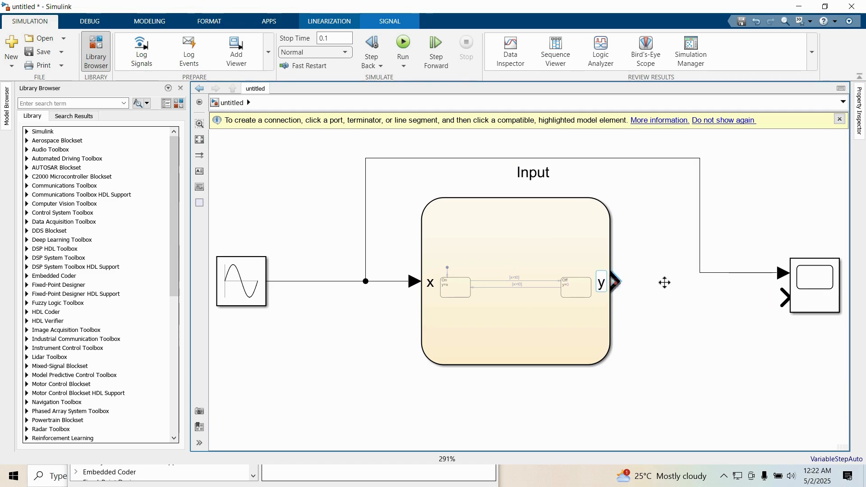
pyautogui.click(767, 298)
pyautogui.doubleClick(732, 298)
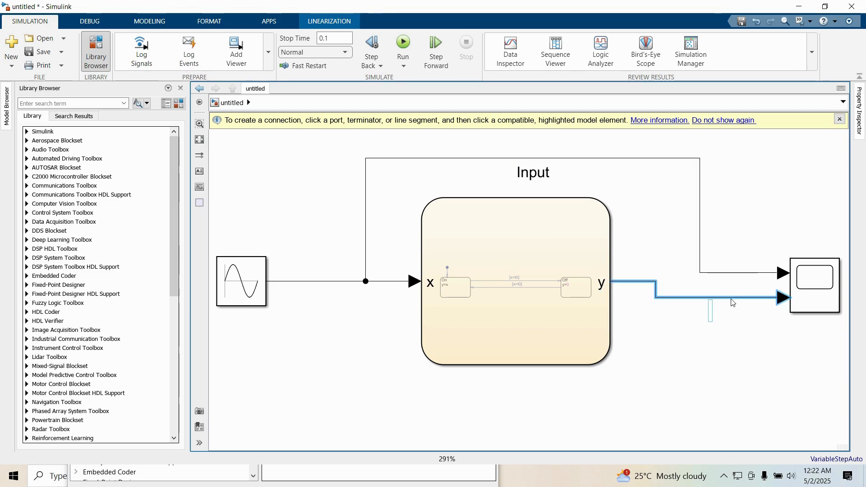
pyautogui.write('Output')
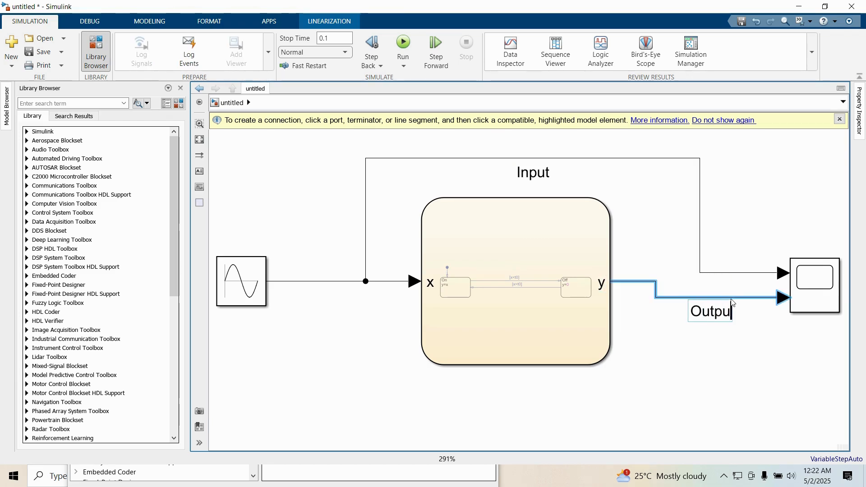
pyautogui.click(251, 201)
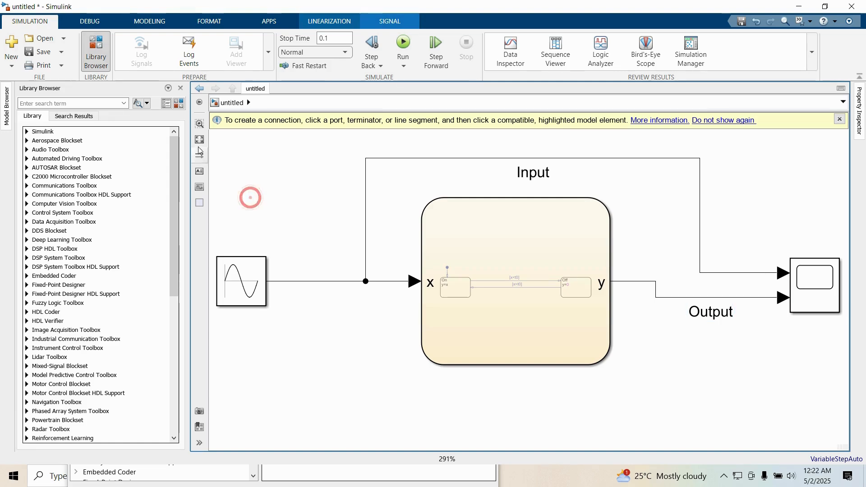
# Step: Run the simulation and open the Chart to view its On and Off states
pyautogui.click(199, 139)
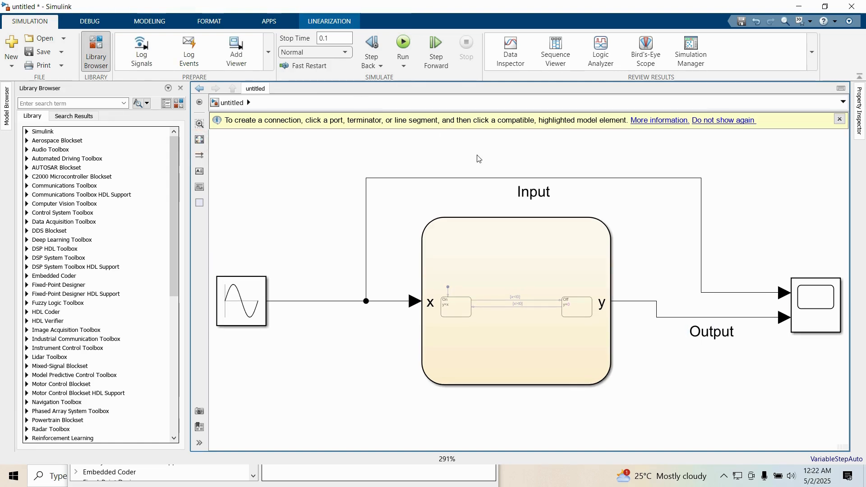
pyautogui.click(405, 47)
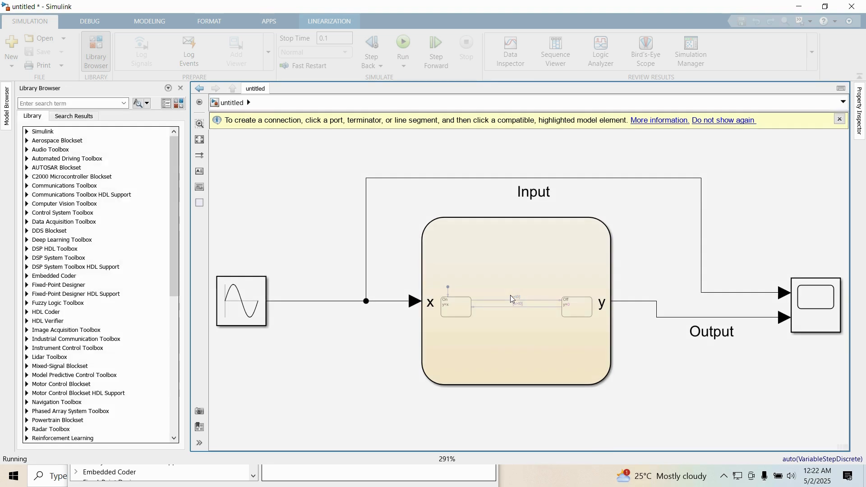
pyautogui.doubleClick(510, 296)
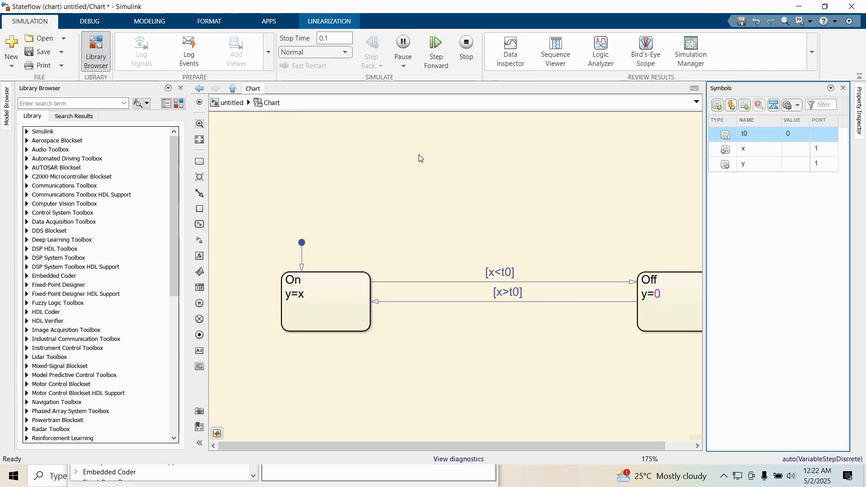
pyautogui.click(198, 140)
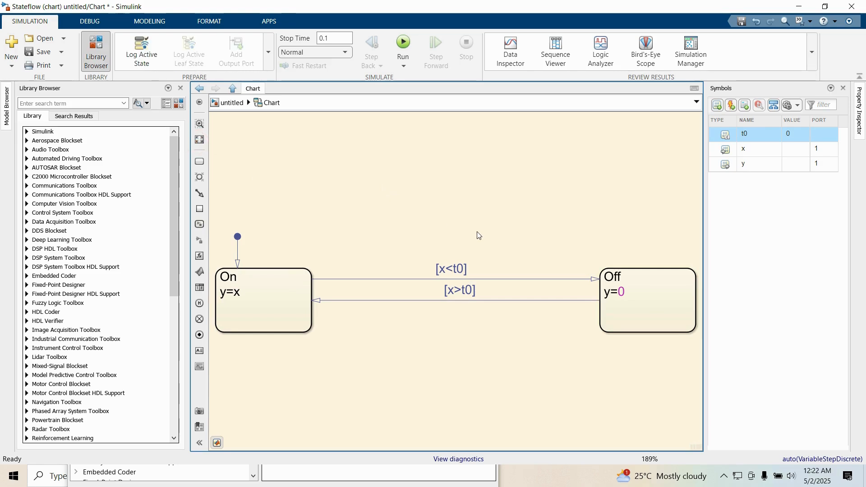
# Step: Run the simulation, return to the top-level model and examine the Input and Output waveforms in the Scope
pyautogui.click(400, 42)
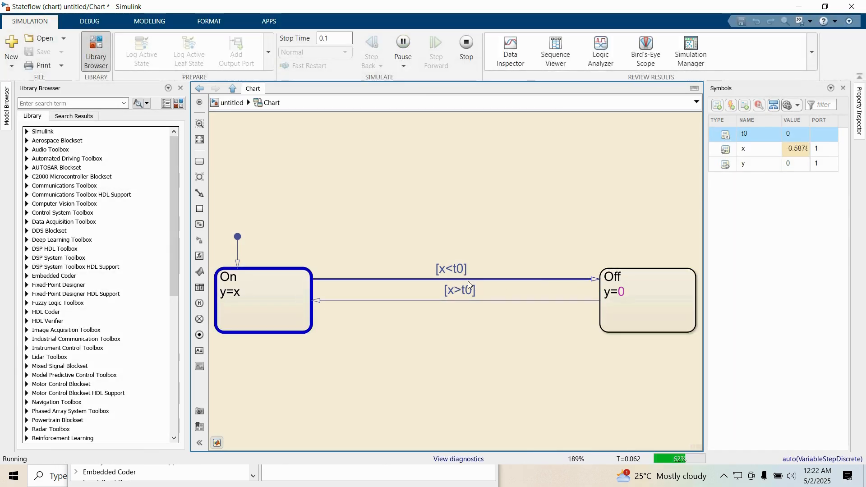
pyautogui.click(231, 103)
pyautogui.click(810, 302)
pyautogui.doubleClick(811, 301)
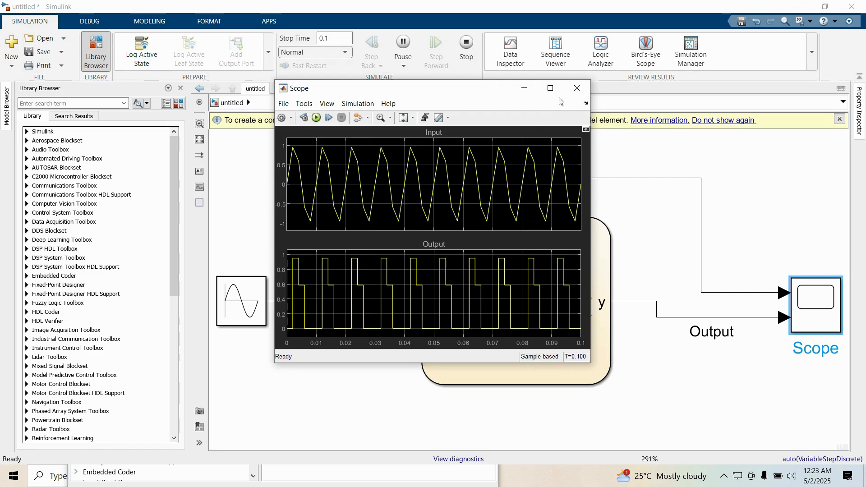
pyautogui.click(577, 88)
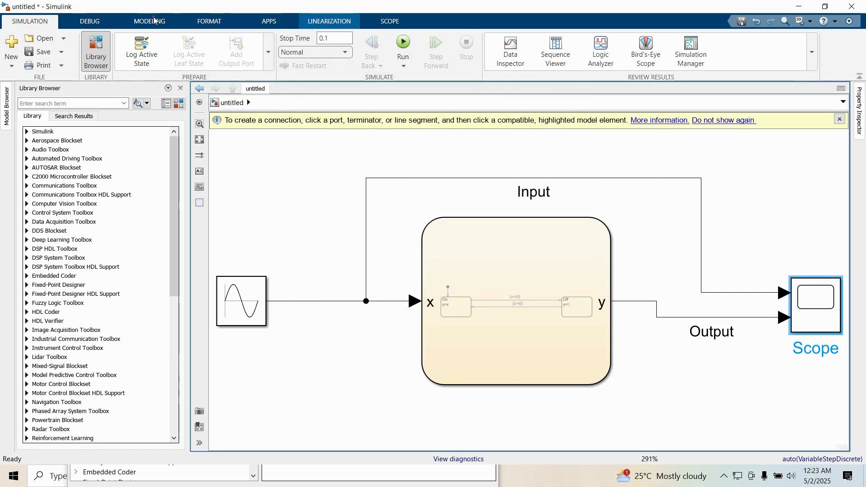
# Step: Set the solver's maximum step size to 1e-4 in the model's configuration parameters
pyautogui.click(154, 19)
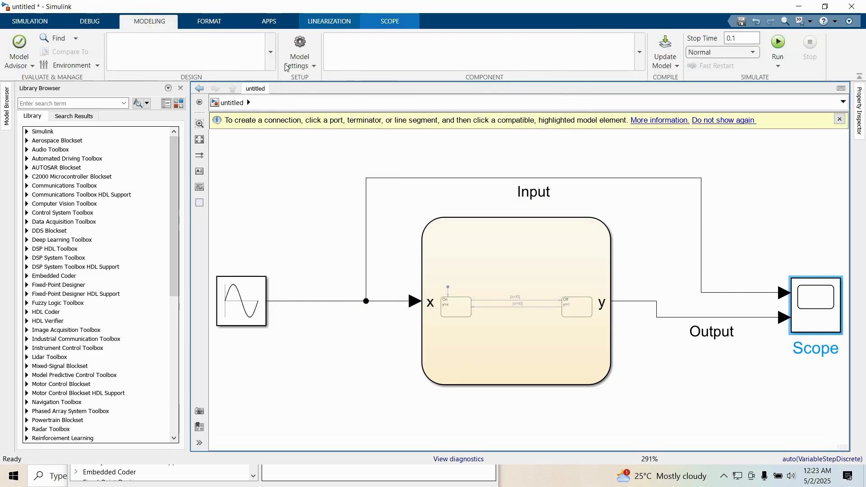
pyautogui.click(301, 45)
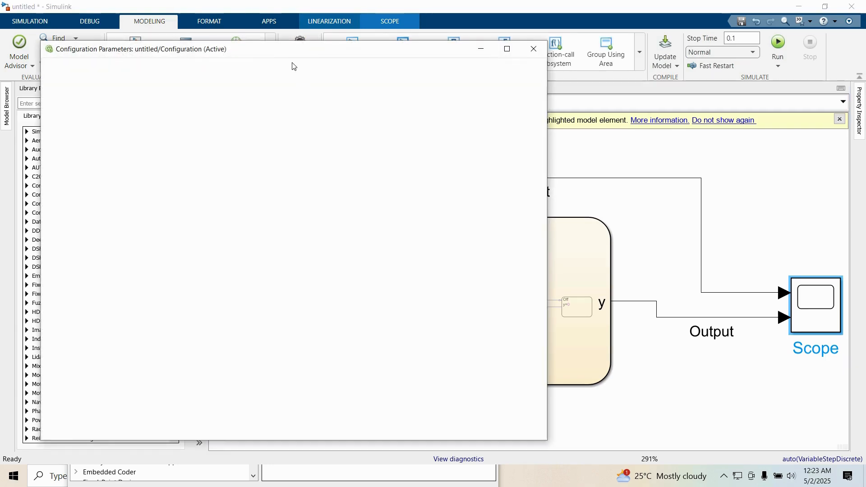
pyautogui.click(270, 184)
pyautogui.doubleClick(350, 209)
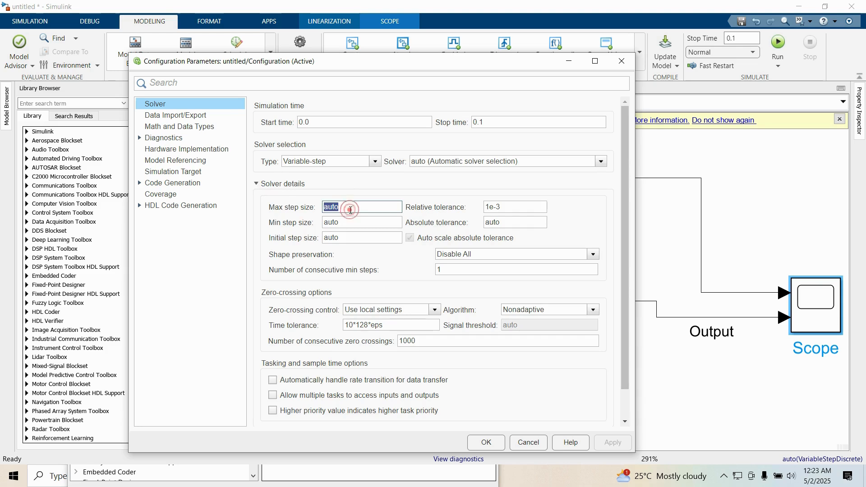
pyautogui.write('1e-4')
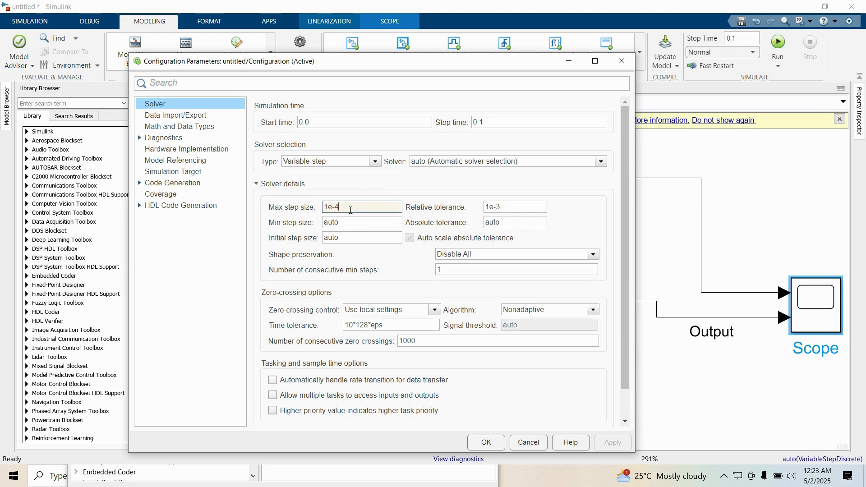
pyautogui.click(484, 441)
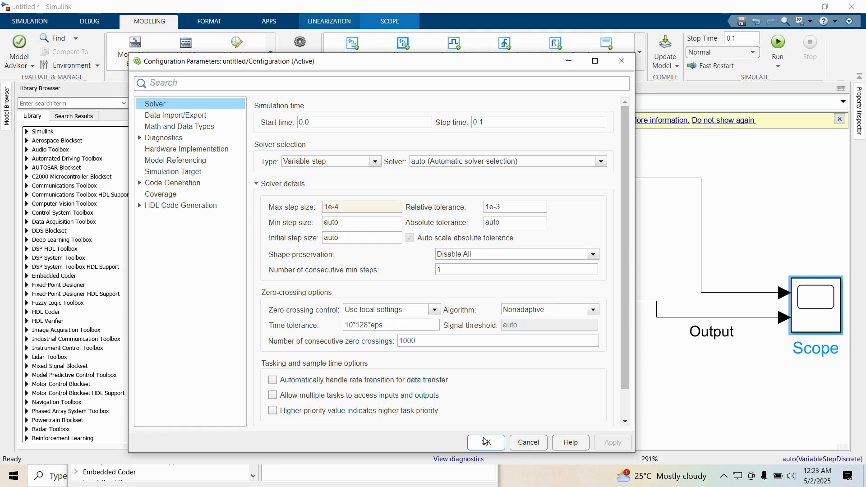
# Step: Rerun the simulation and show the Input and Output waveforms in a maximized Scope, scaled to fit both axes
pyautogui.click(30, 21)
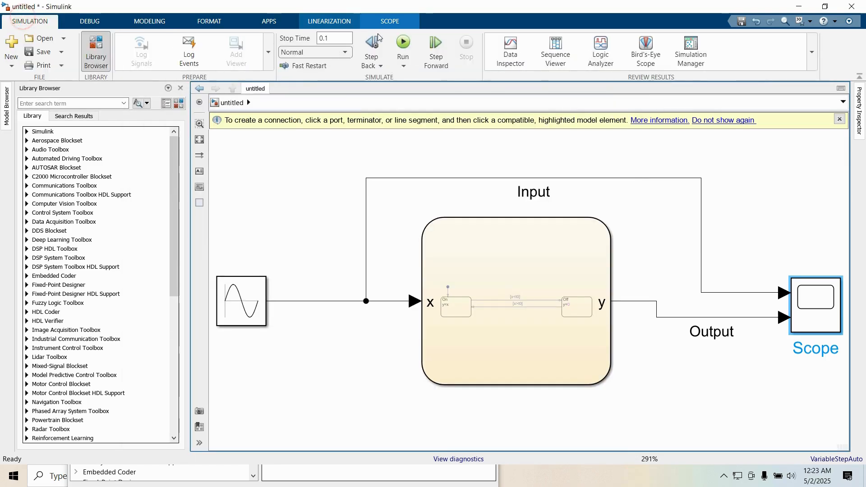
pyautogui.click(404, 42)
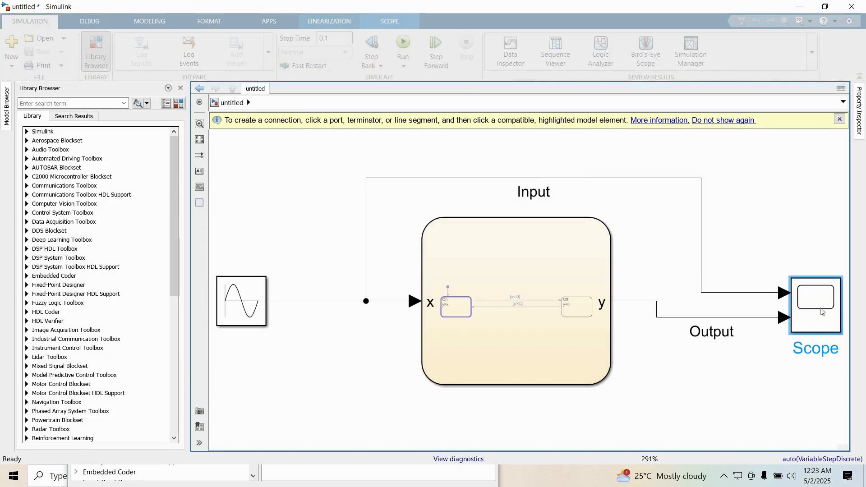
pyautogui.doubleClick(822, 311)
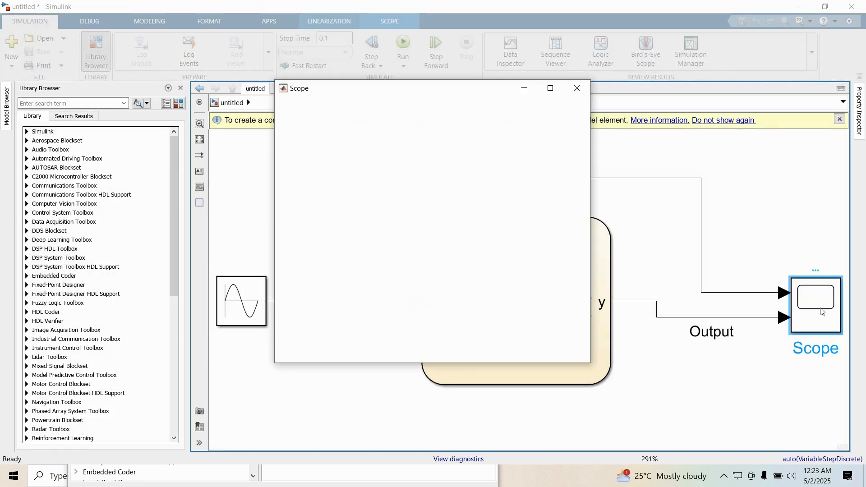
pyautogui.click(550, 88)
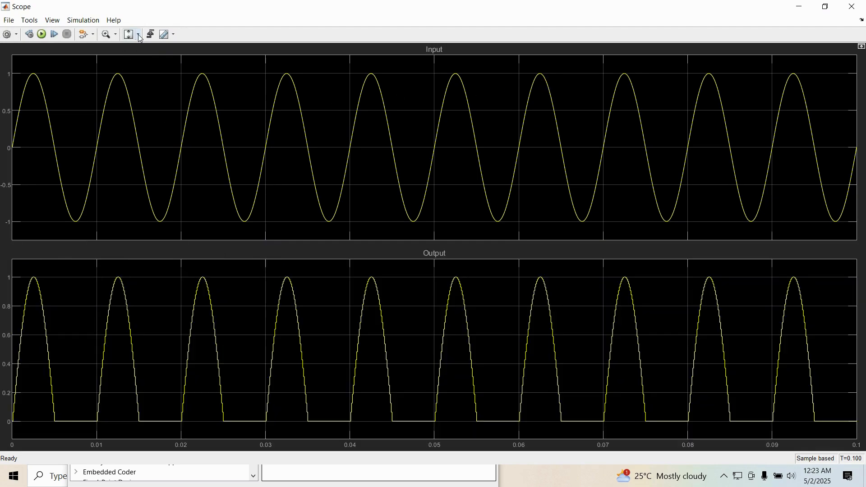
pyautogui.click(138, 35)
# Step: Set the Input line's width to 2.0 in the Scope style settings for display 1
pyautogui.click(52, 20)
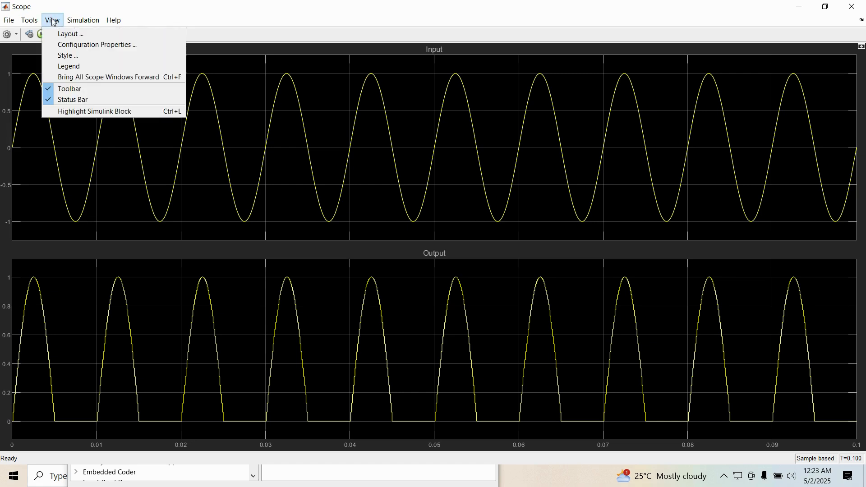
pyautogui.click(72, 55)
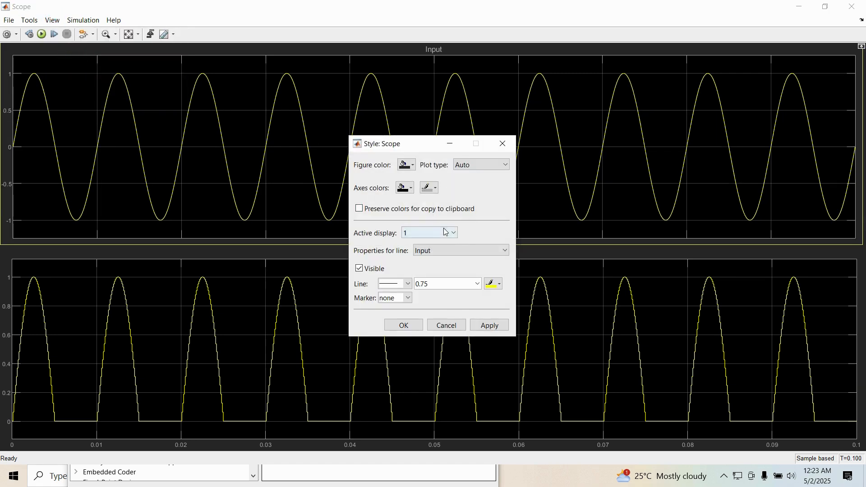
pyautogui.click(444, 231)
pyautogui.click(428, 233)
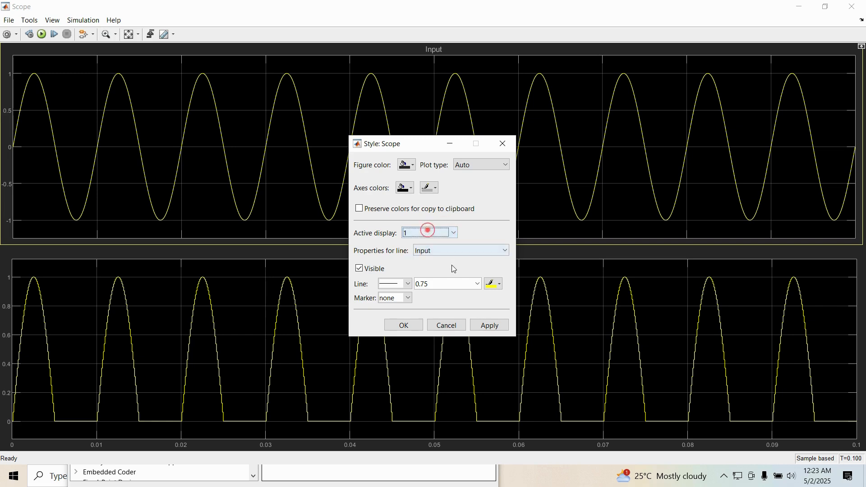
pyautogui.click(477, 284)
pyautogui.click(437, 316)
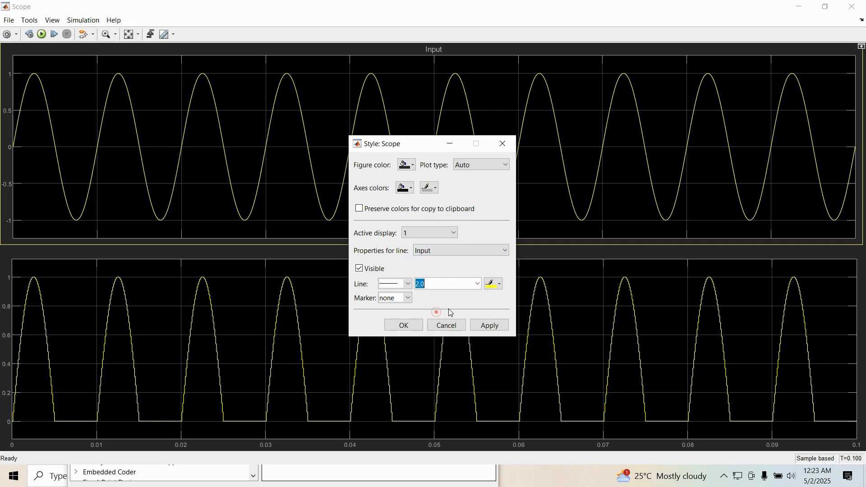
pyautogui.click(496, 324)
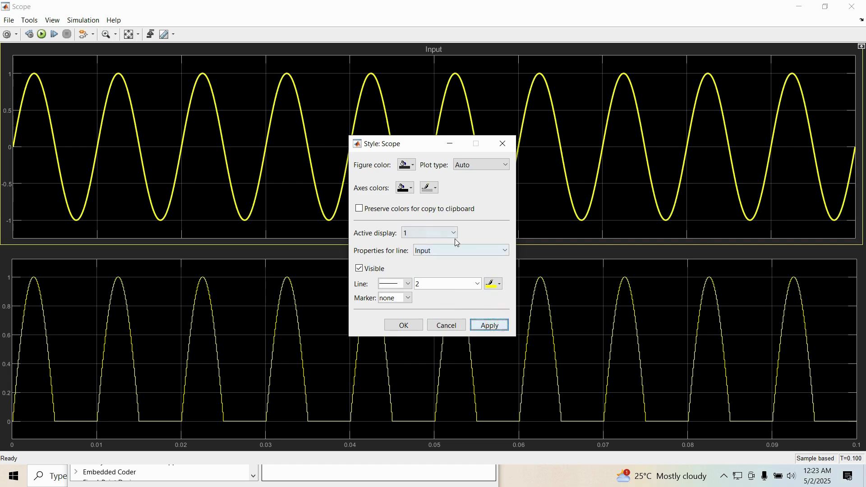
# Step: Style the Output line on display 2 with a width of 2.0 and a cyan color
pyautogui.click(428, 232)
pyautogui.click(423, 249)
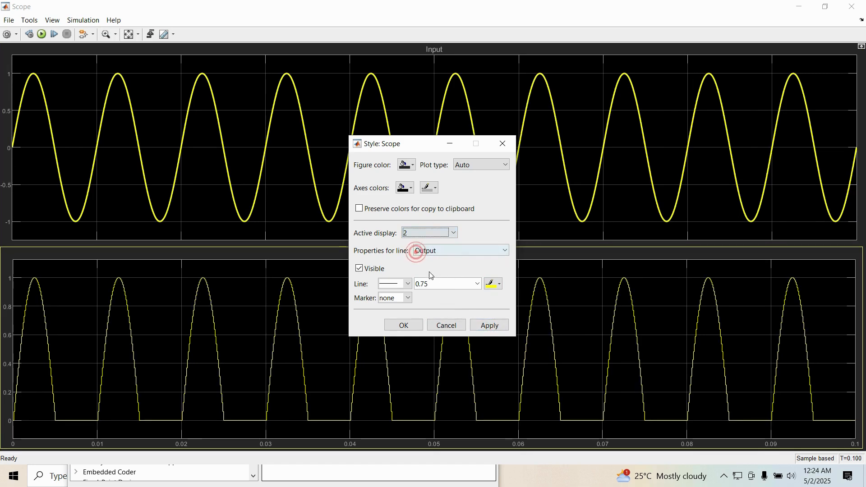
pyautogui.click(477, 284)
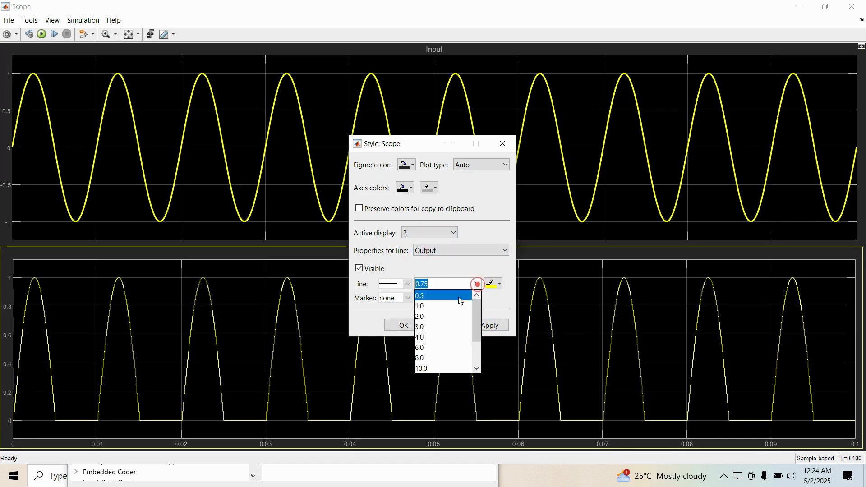
pyautogui.click(428, 317)
pyautogui.click(493, 284)
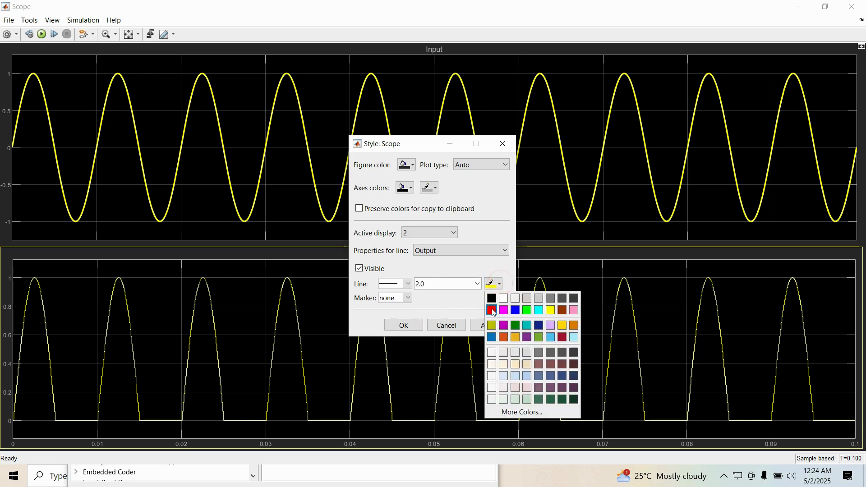
pyautogui.click(538, 309)
pyautogui.click(490, 325)
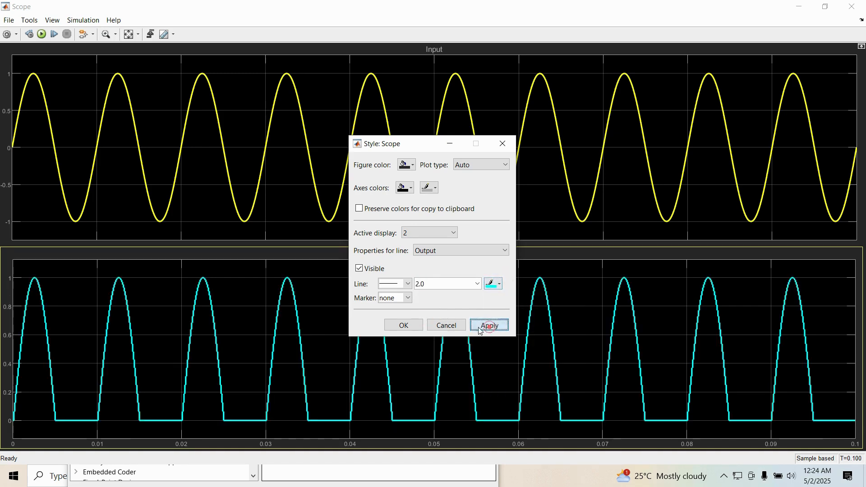
pyautogui.click(404, 326)
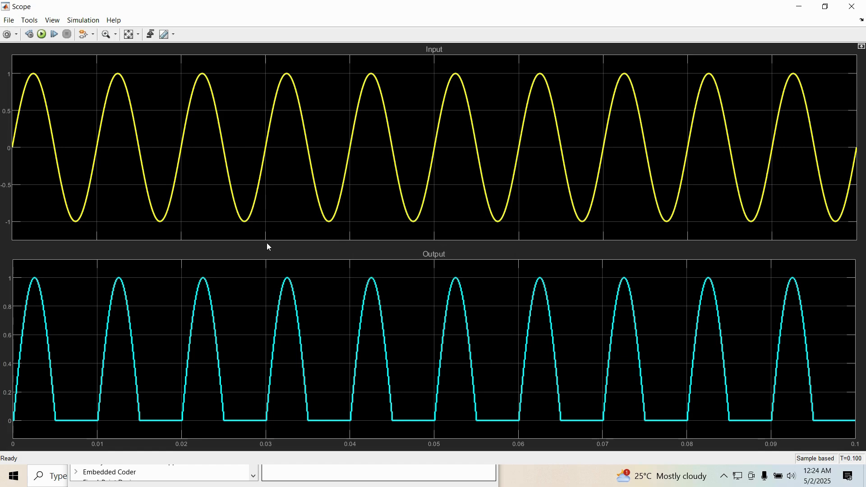
# Step: Minimize the Scope, open the Chart and set the value of the symbol t0 to 0.5
pyautogui.click(801, 5)
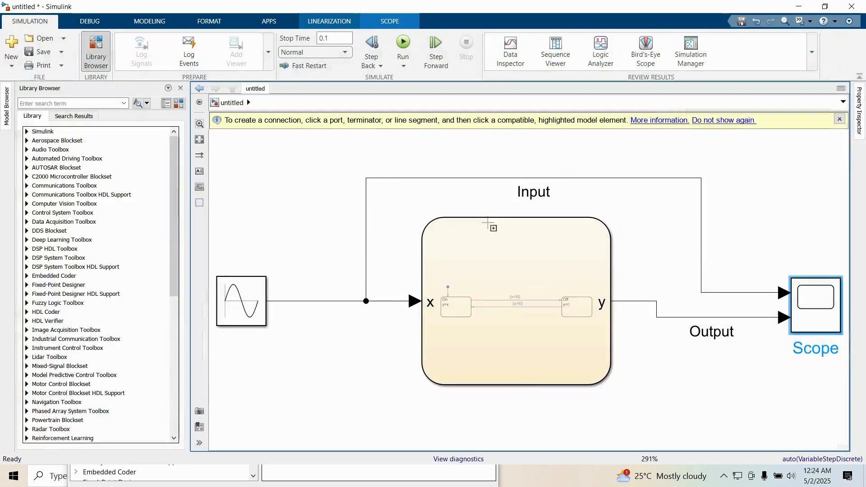
pyautogui.click(511, 277)
pyautogui.doubleClick(511, 277)
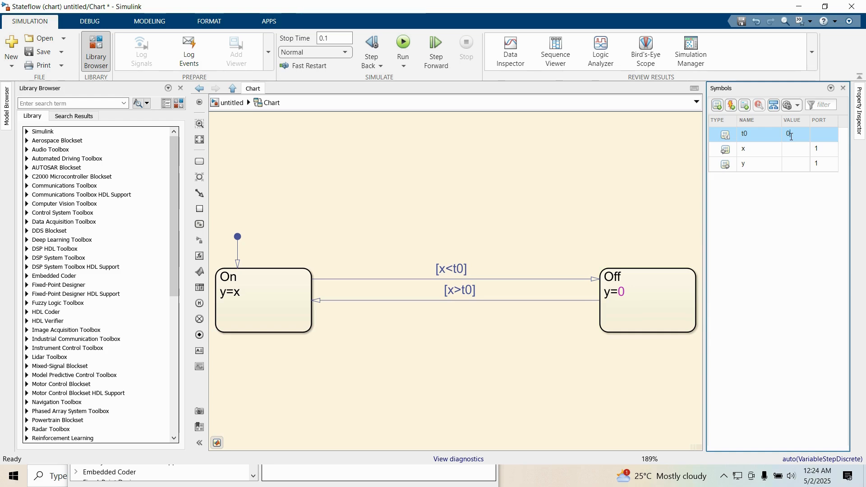
pyautogui.write('.5')
pyautogui.click(481, 143)
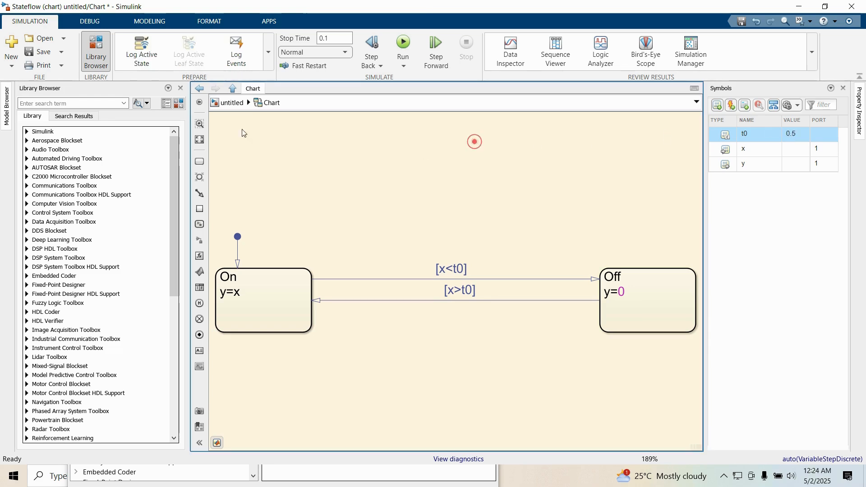
# Step: Simulate the model with the new threshold and check the Output waveform in the Scope from the top-level model
pyautogui.click(401, 43)
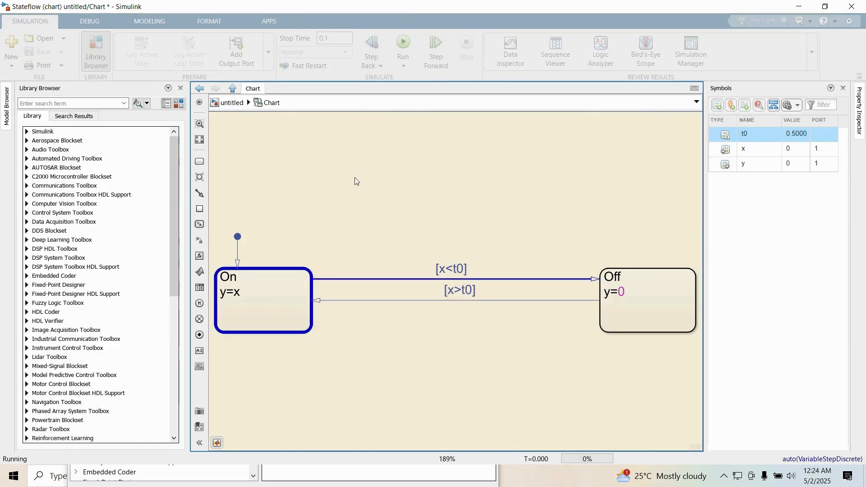
pyautogui.click(225, 104)
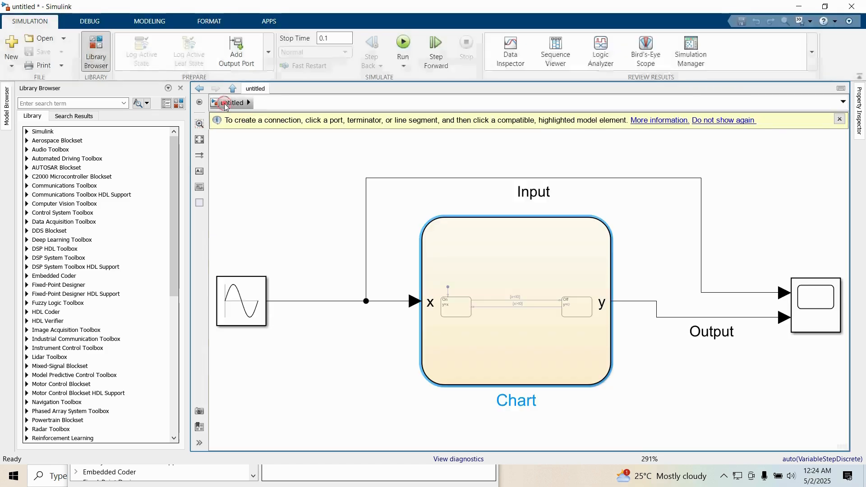
pyautogui.doubleClick(807, 304)
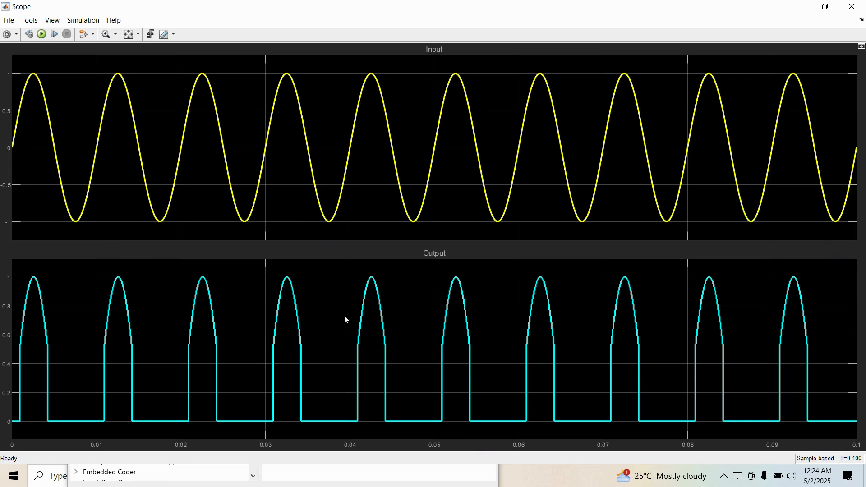
pyautogui.click(851, 6)
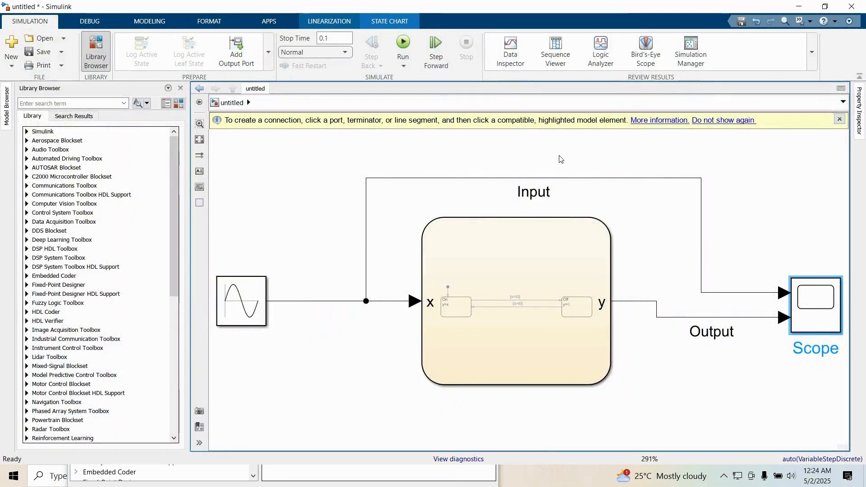